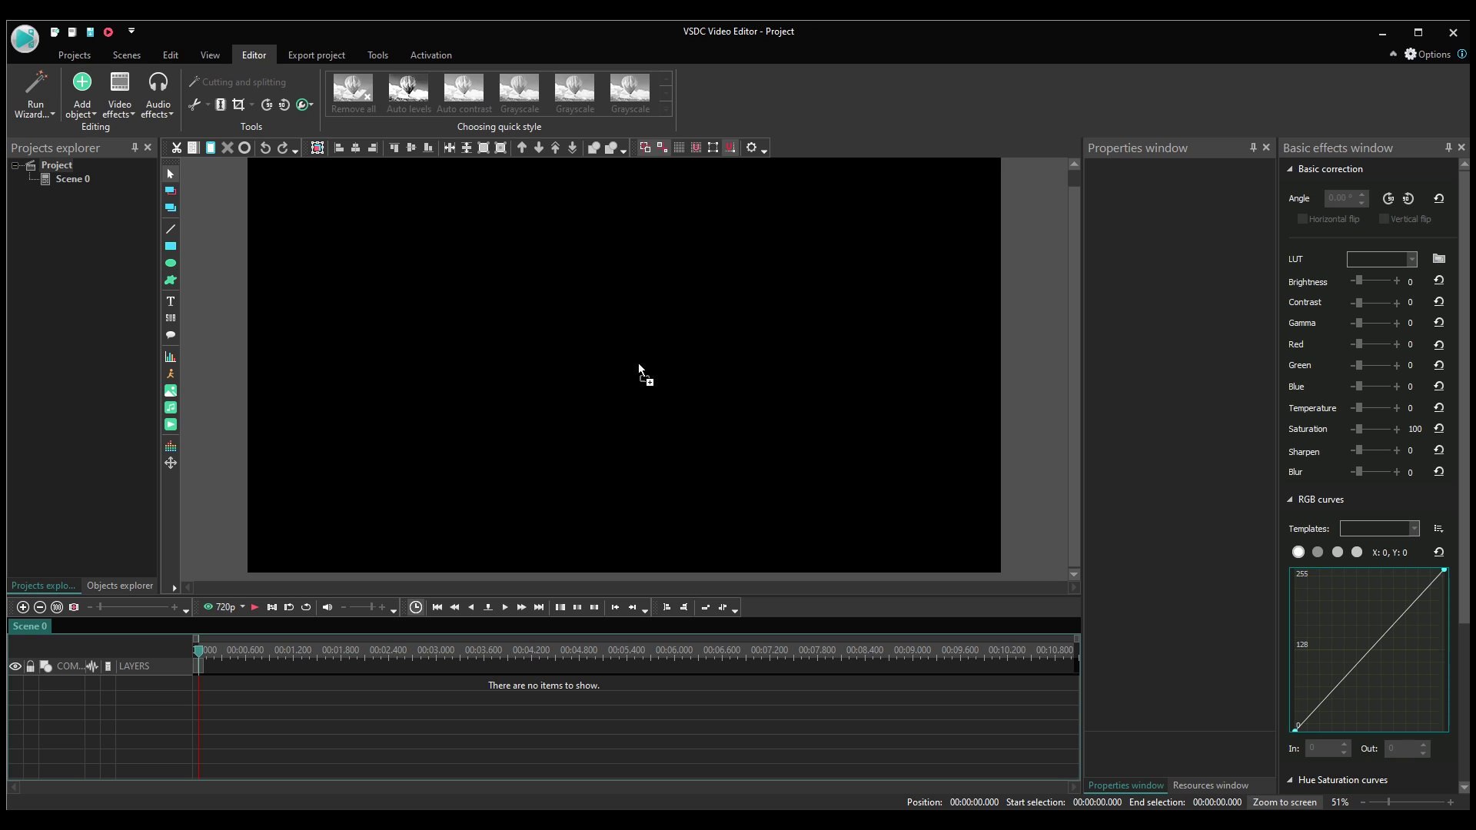
- Place the 1024-circle.png logo in the center of the scene at about 137 by 139 pixels
drag(638, 365, 642, 369)
drag(1001, 572, 306, 206)
drag(302, 202, 663, 392)
click(410, 148)
click(355, 148)
click(578, 258)
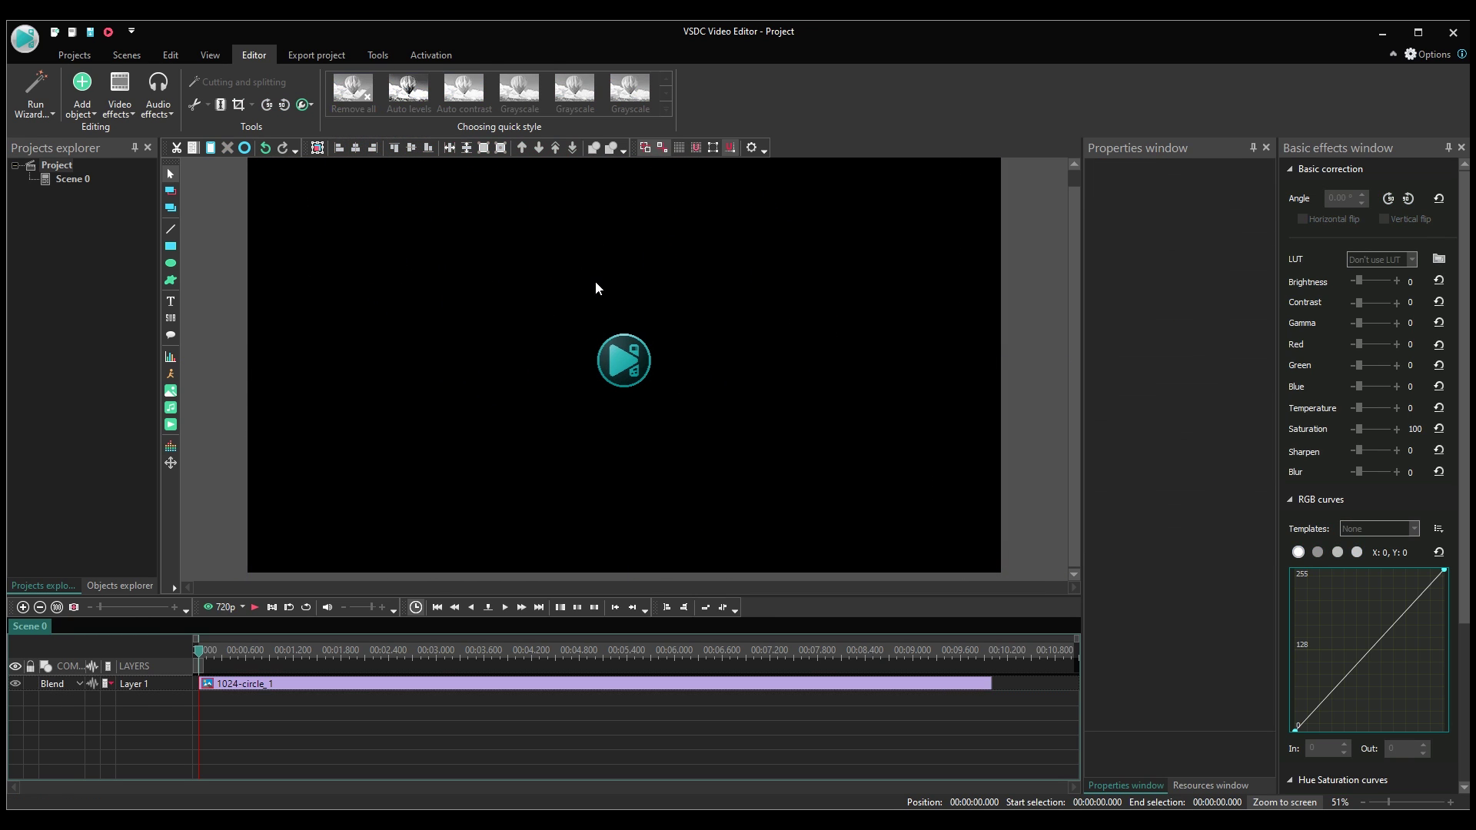
- Apply the Zoom transform effect to the logo on a new layer, covering the whole parent duration
click(628, 345)
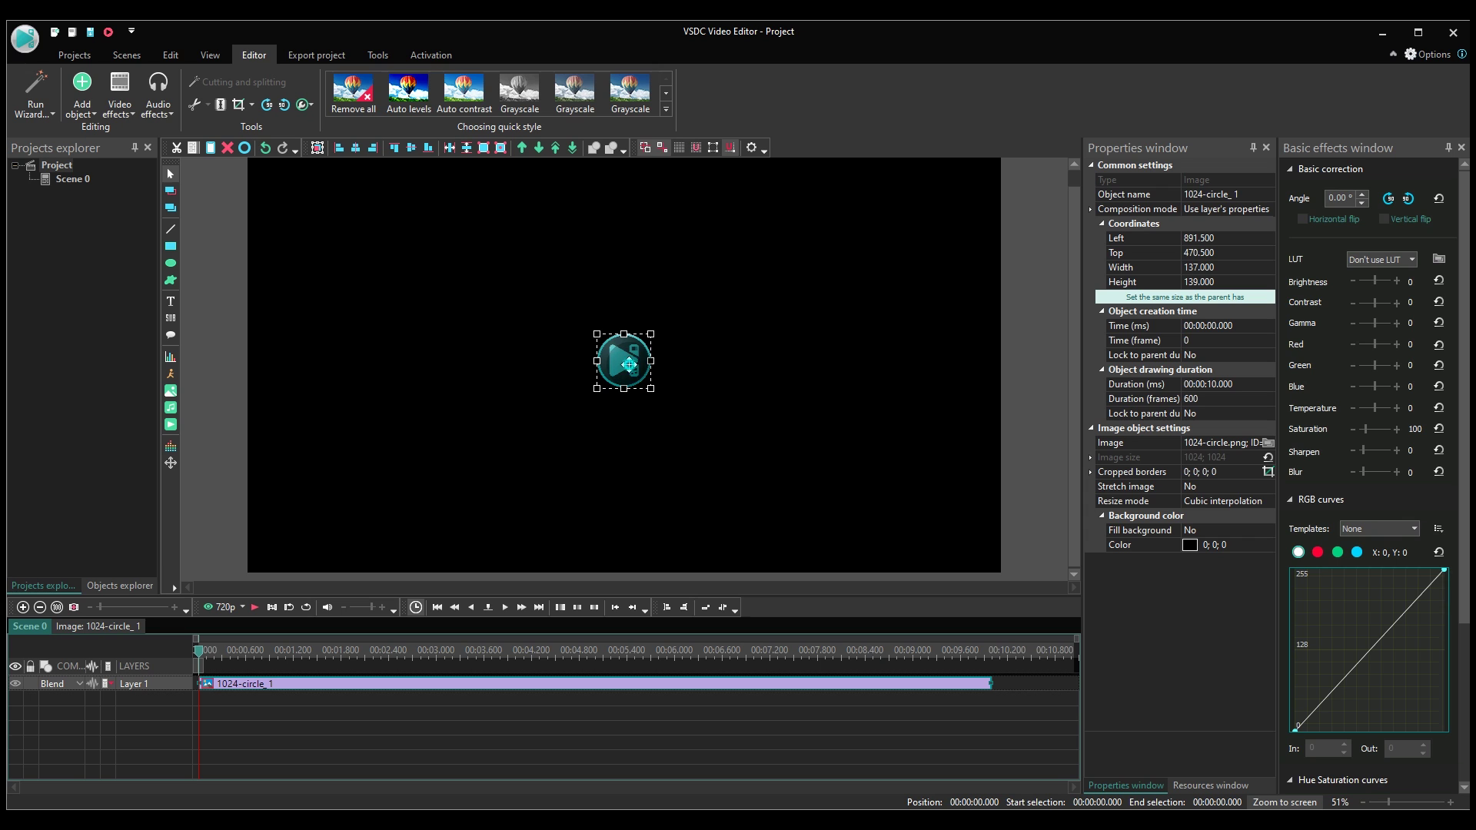
double_click(629, 364)
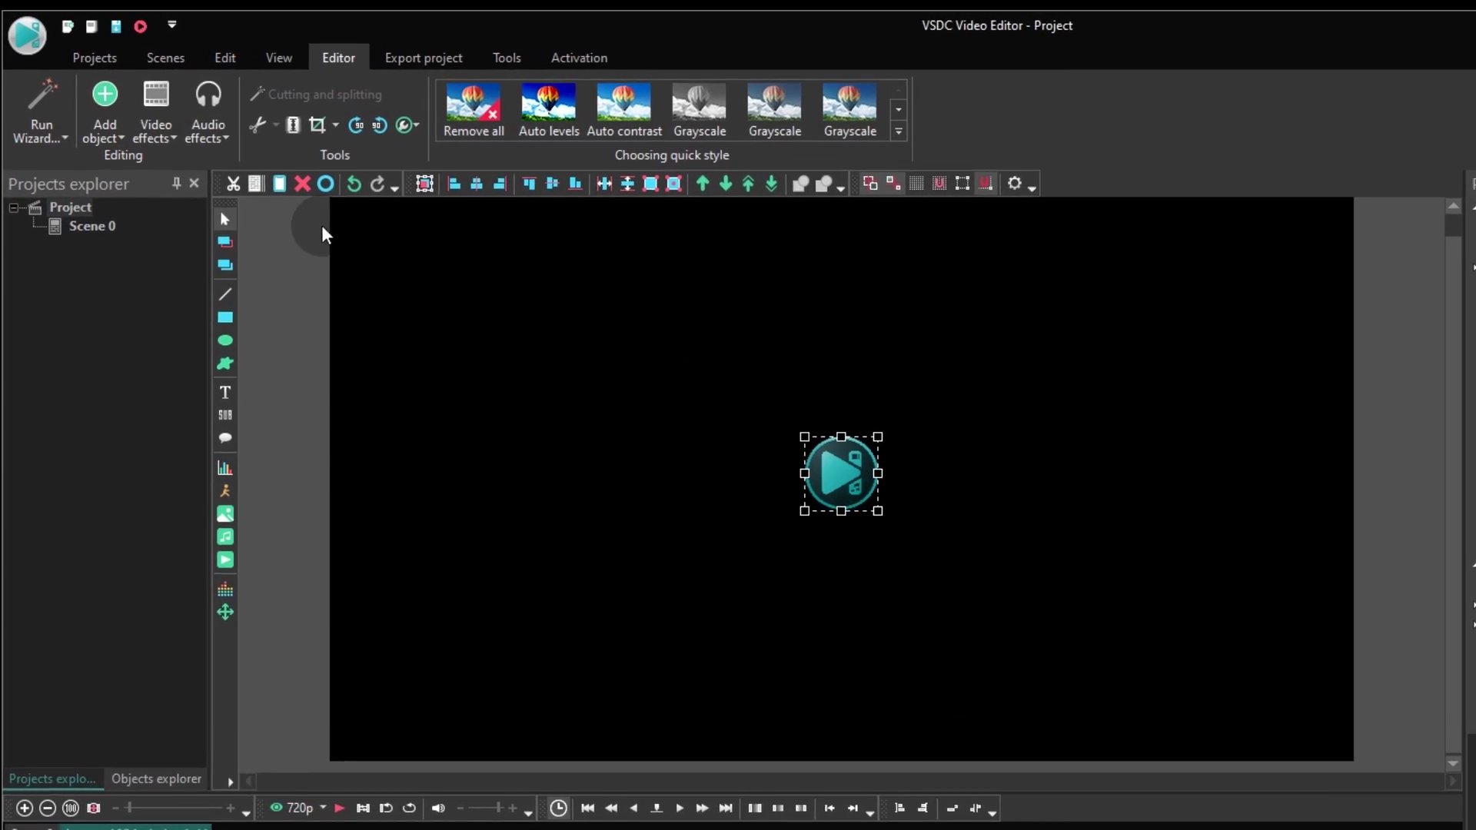
click(123, 112)
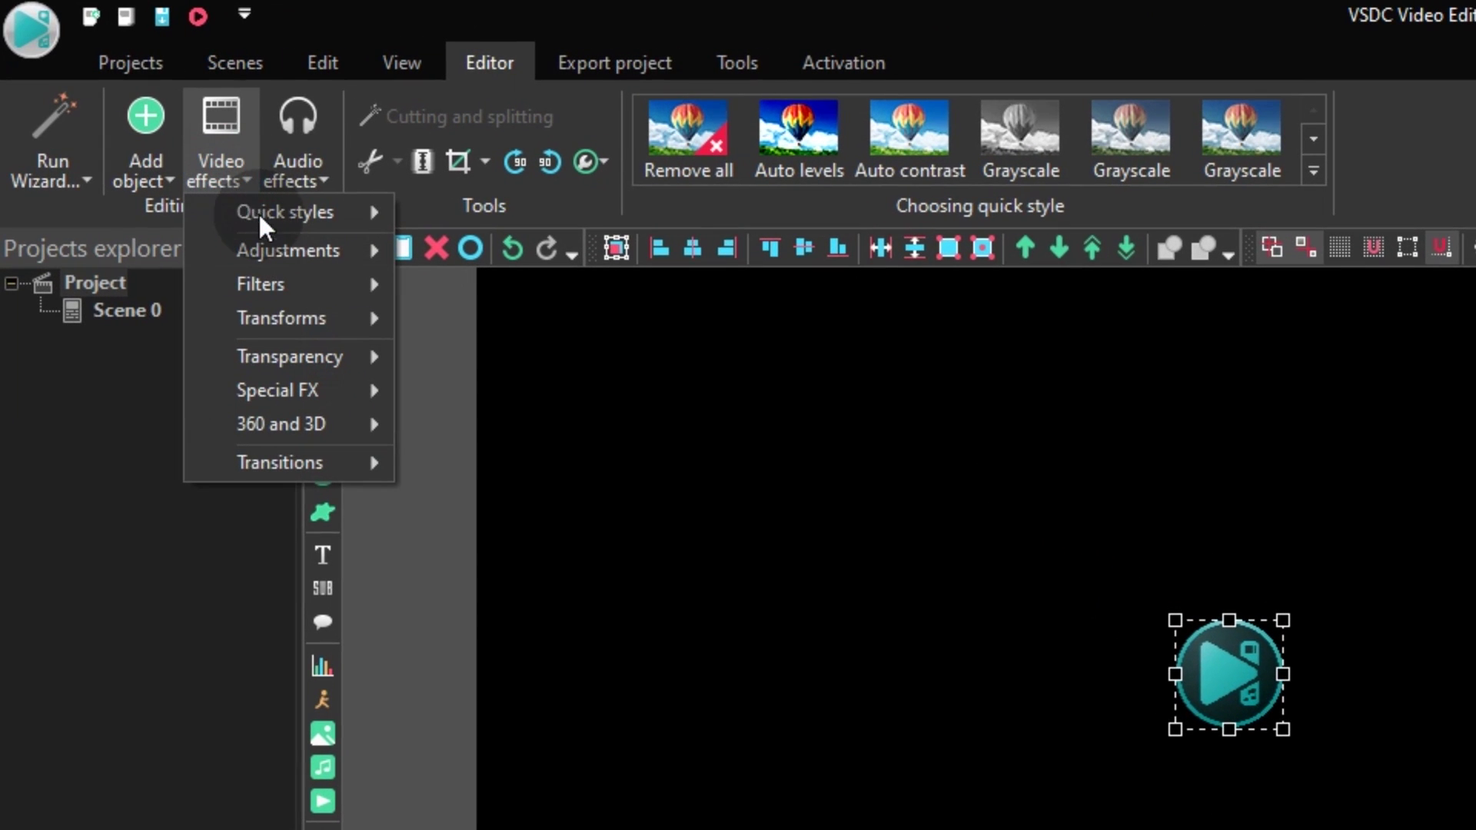
click(292, 286)
click(298, 317)
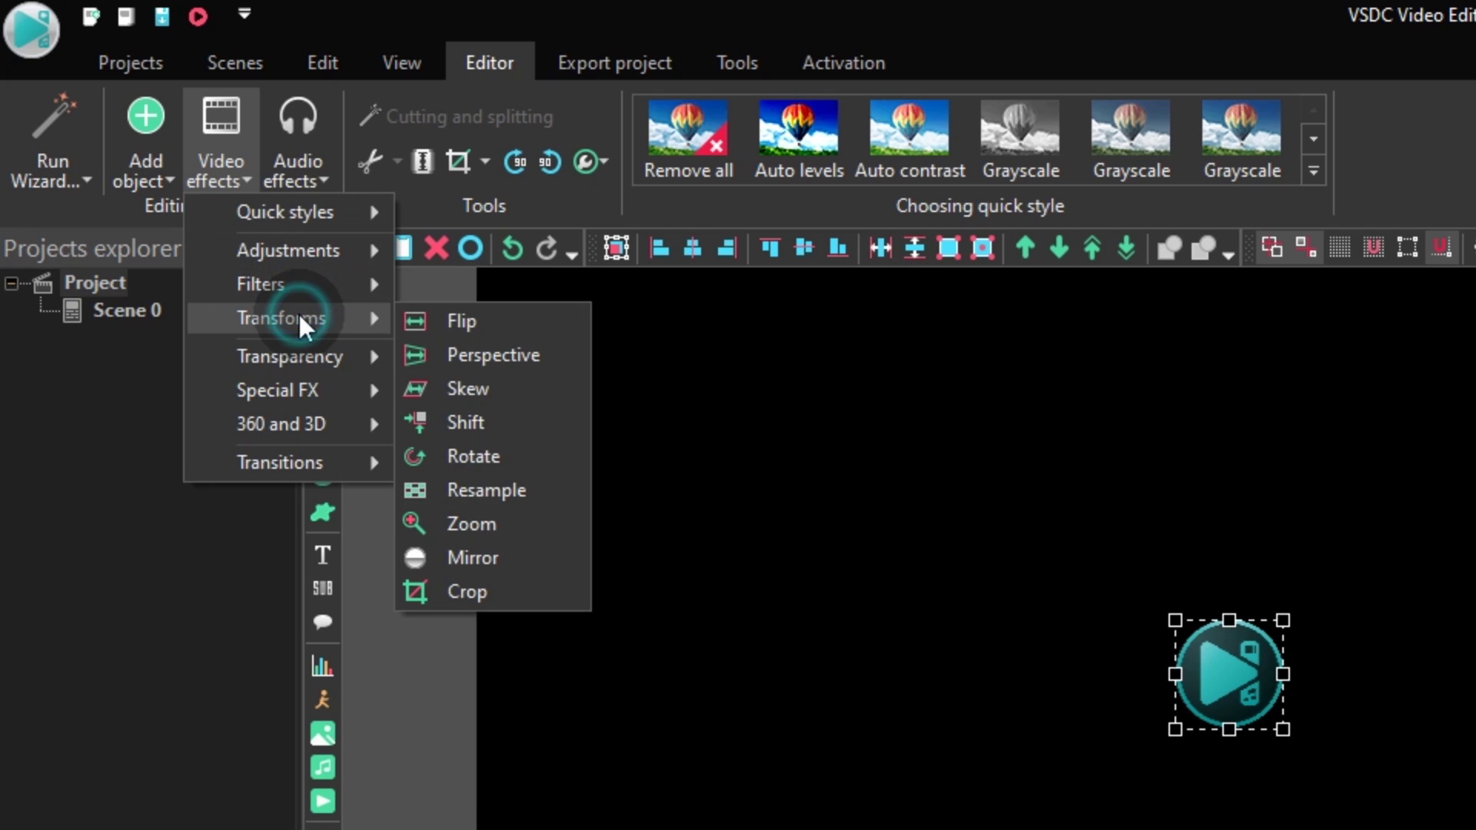
click(500, 532)
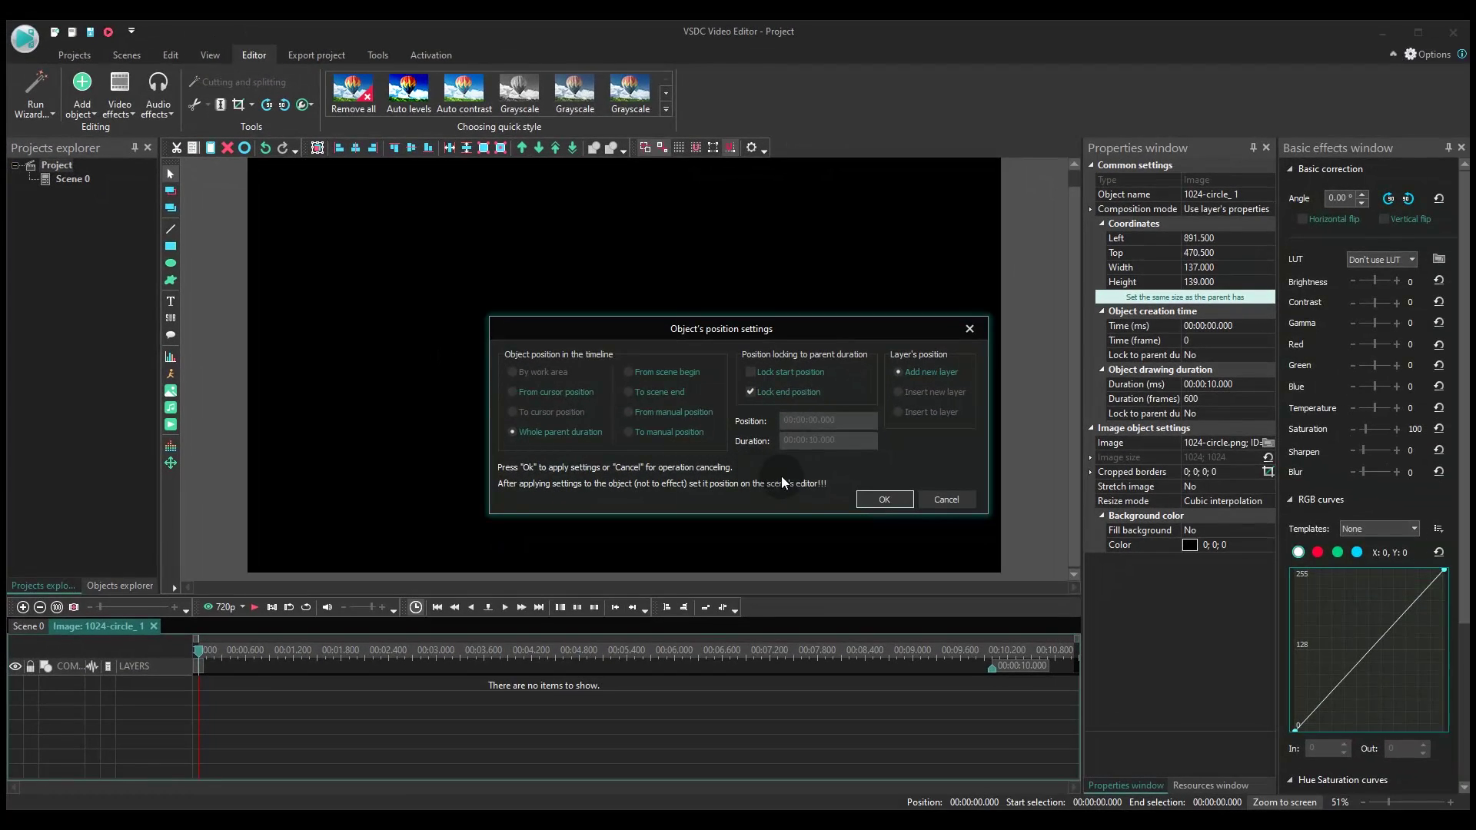
click(857, 494)
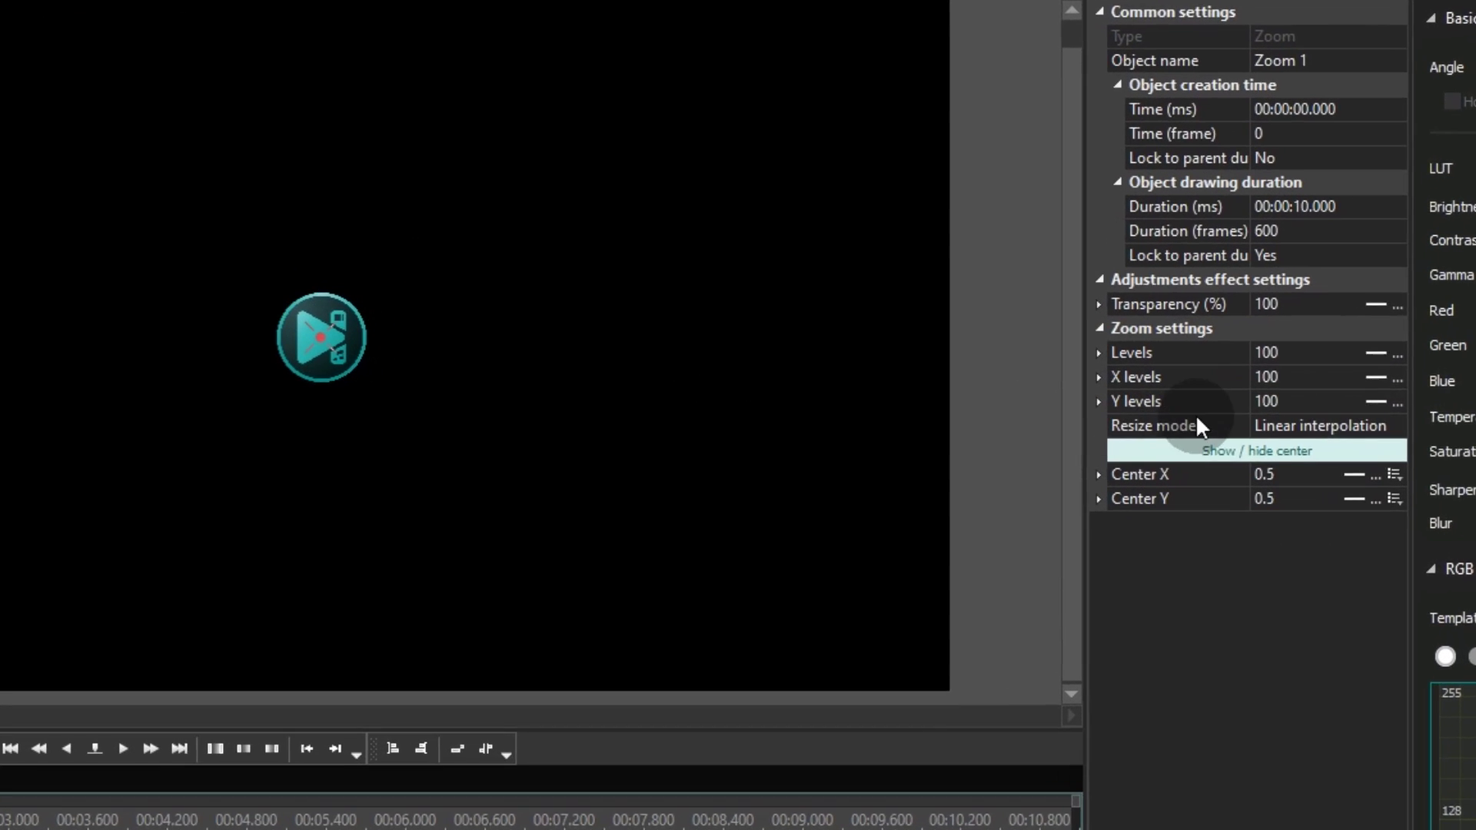
- Shape the Zoom effect's Levels curve with two decreasing peaks that return to 100 within about the first half second
click(1377, 355)
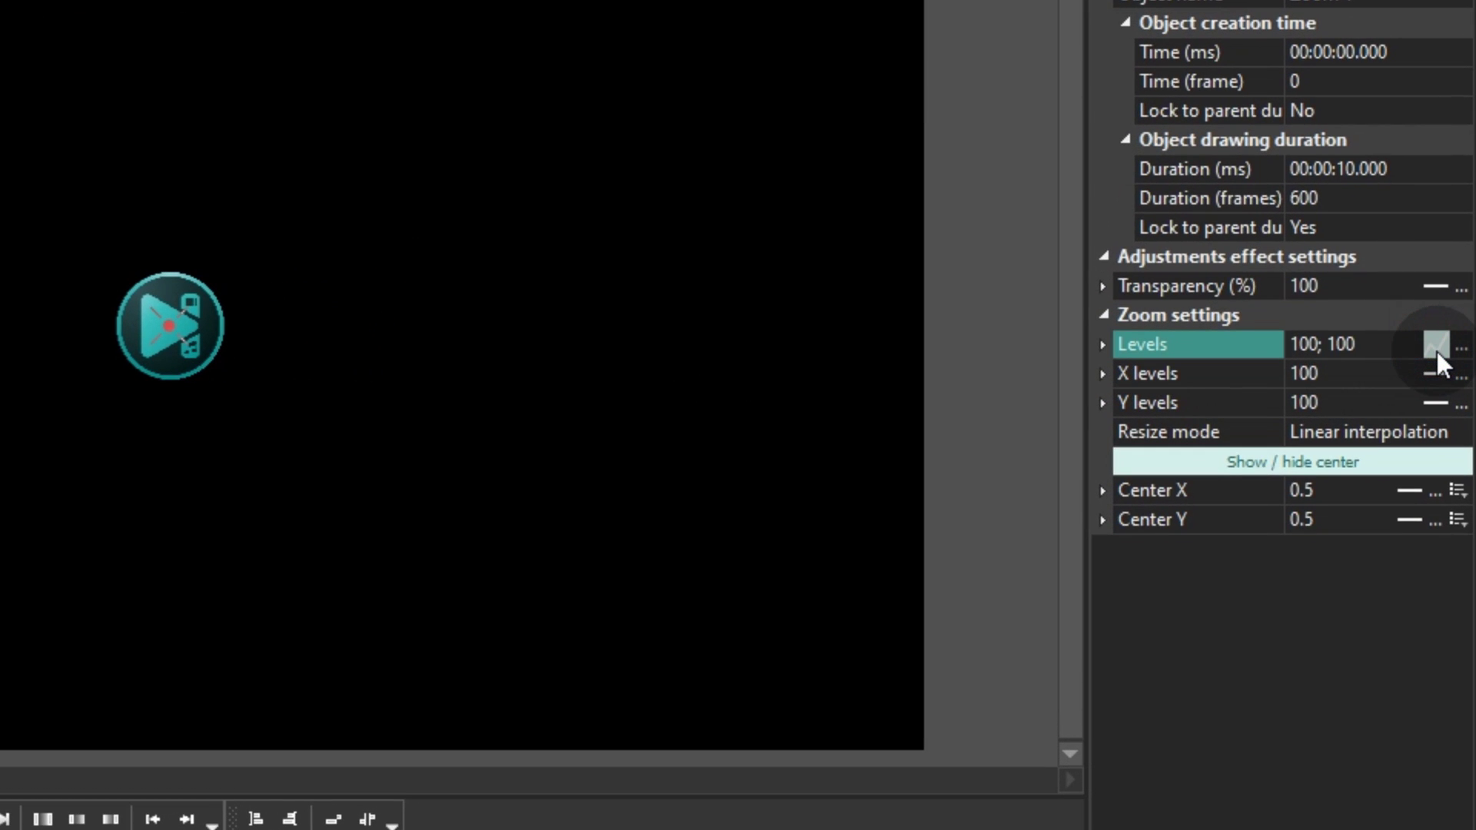
click(1460, 347)
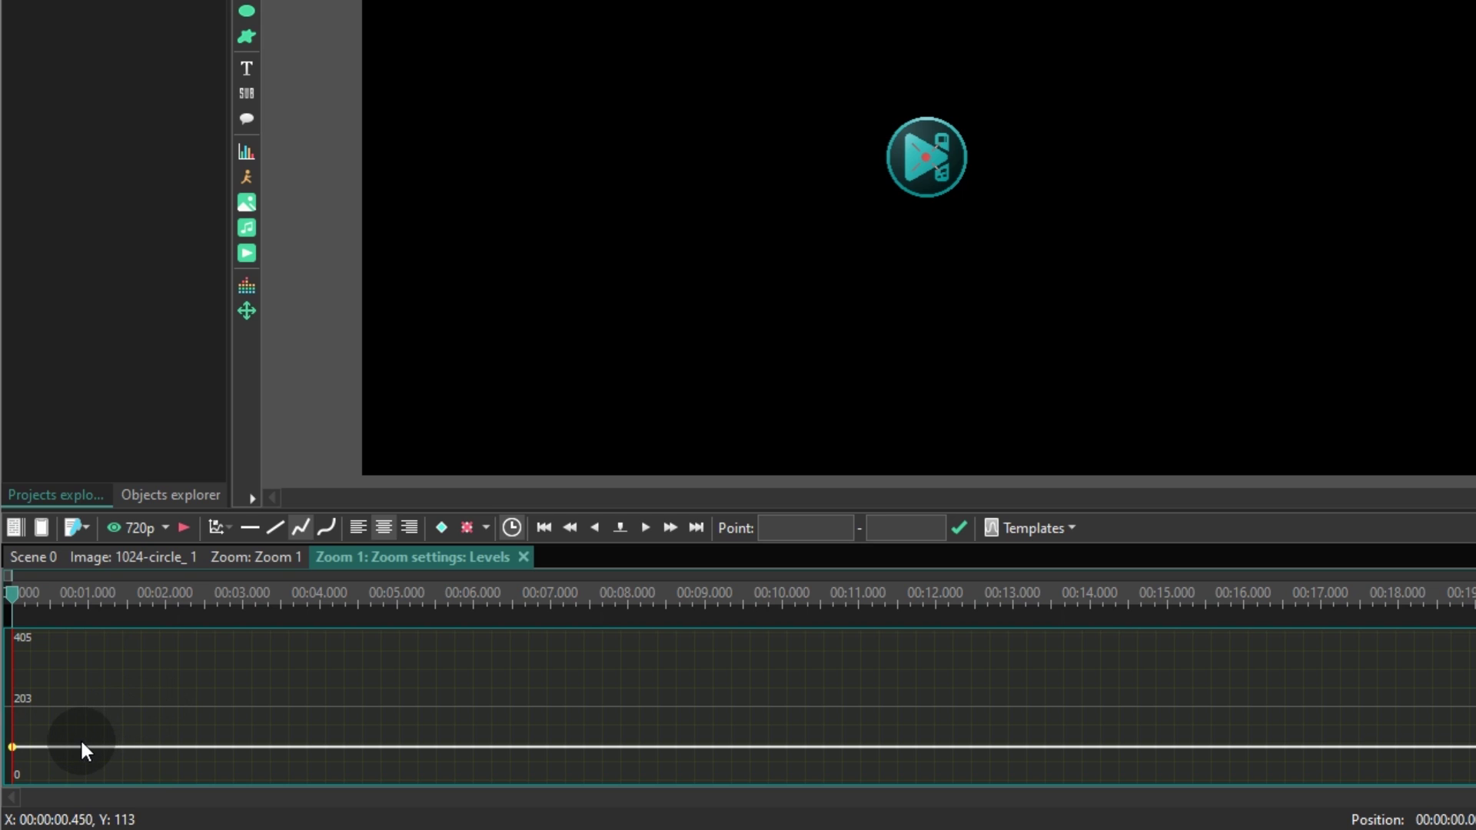
click(83, 749)
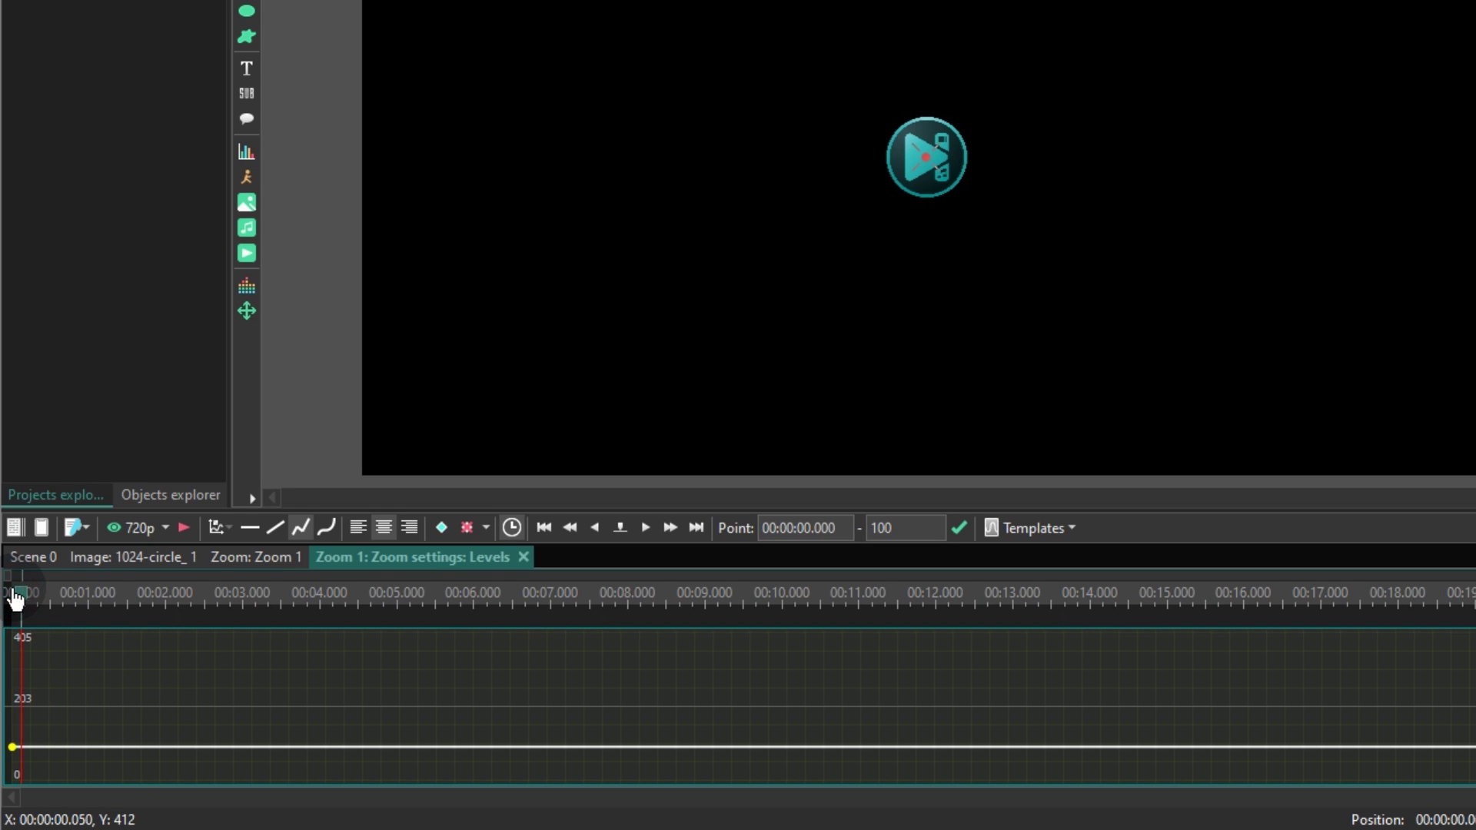
drag(33, 746, 72, 744)
mouse_move(34, 689)
mouse_down()
mouse_move(36, 725)
mouse_move(46, 706)
mouse_up()
drag(71, 744, 52, 749)
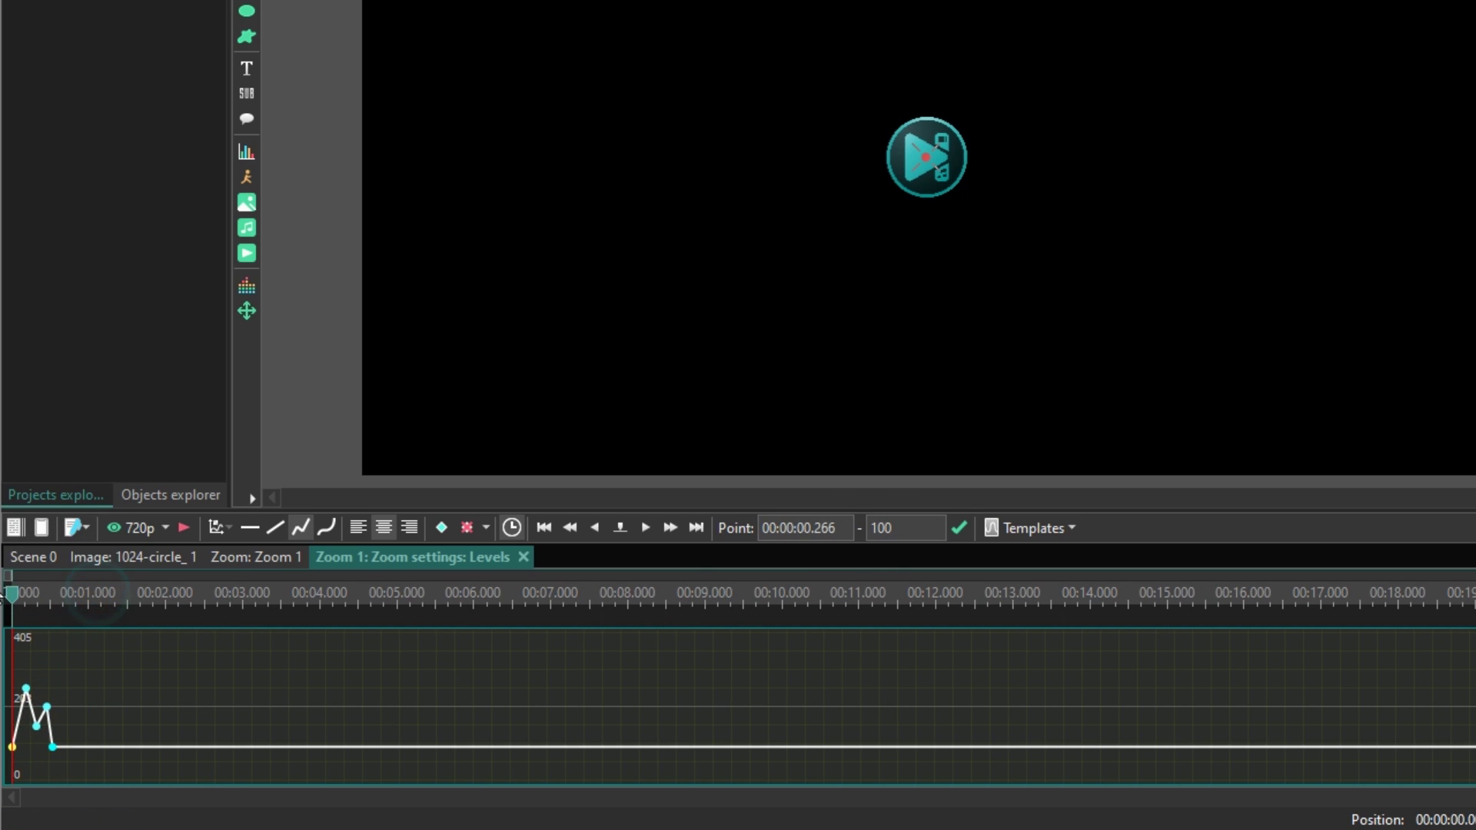
- Preview the first second of the logo's zoom animation and return to Scene 0
key(space)
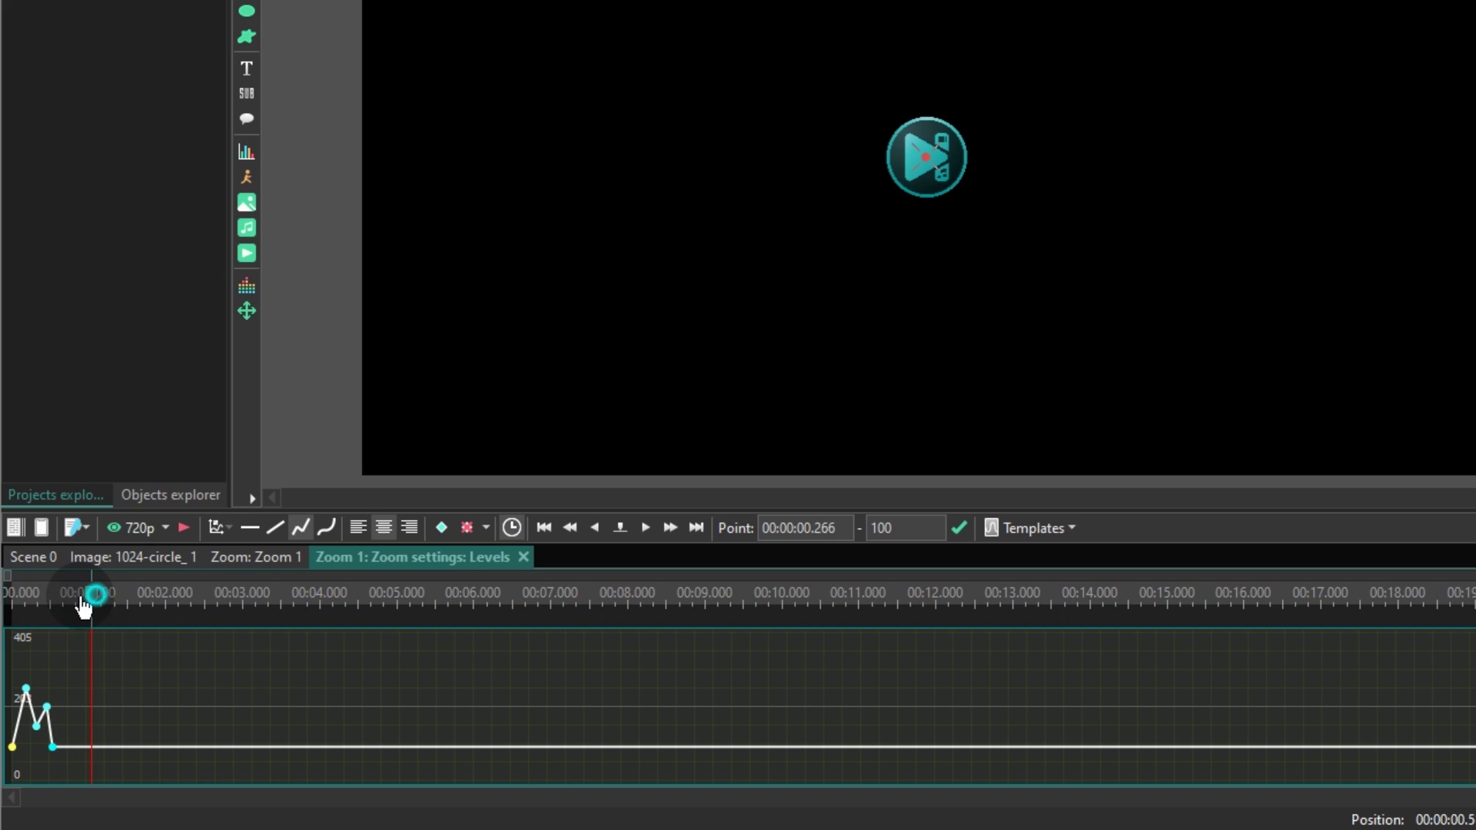
drag(83, 605, 55, 615)
click(40, 553)
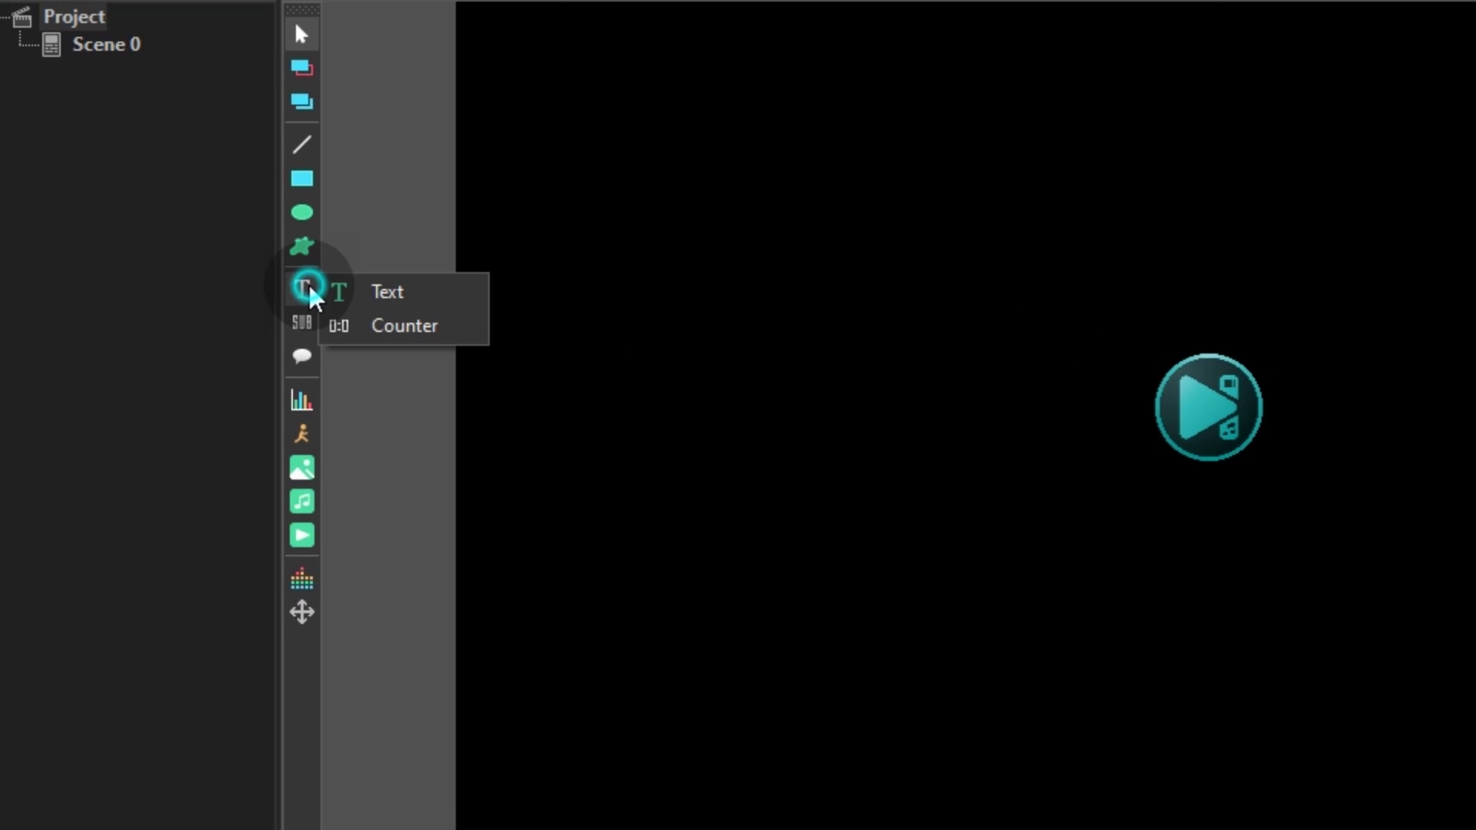
- Add a text object reading "SAMPLE TEXT" on a new layer, starting from the cursor position at 00:00:00.300
click(388, 304)
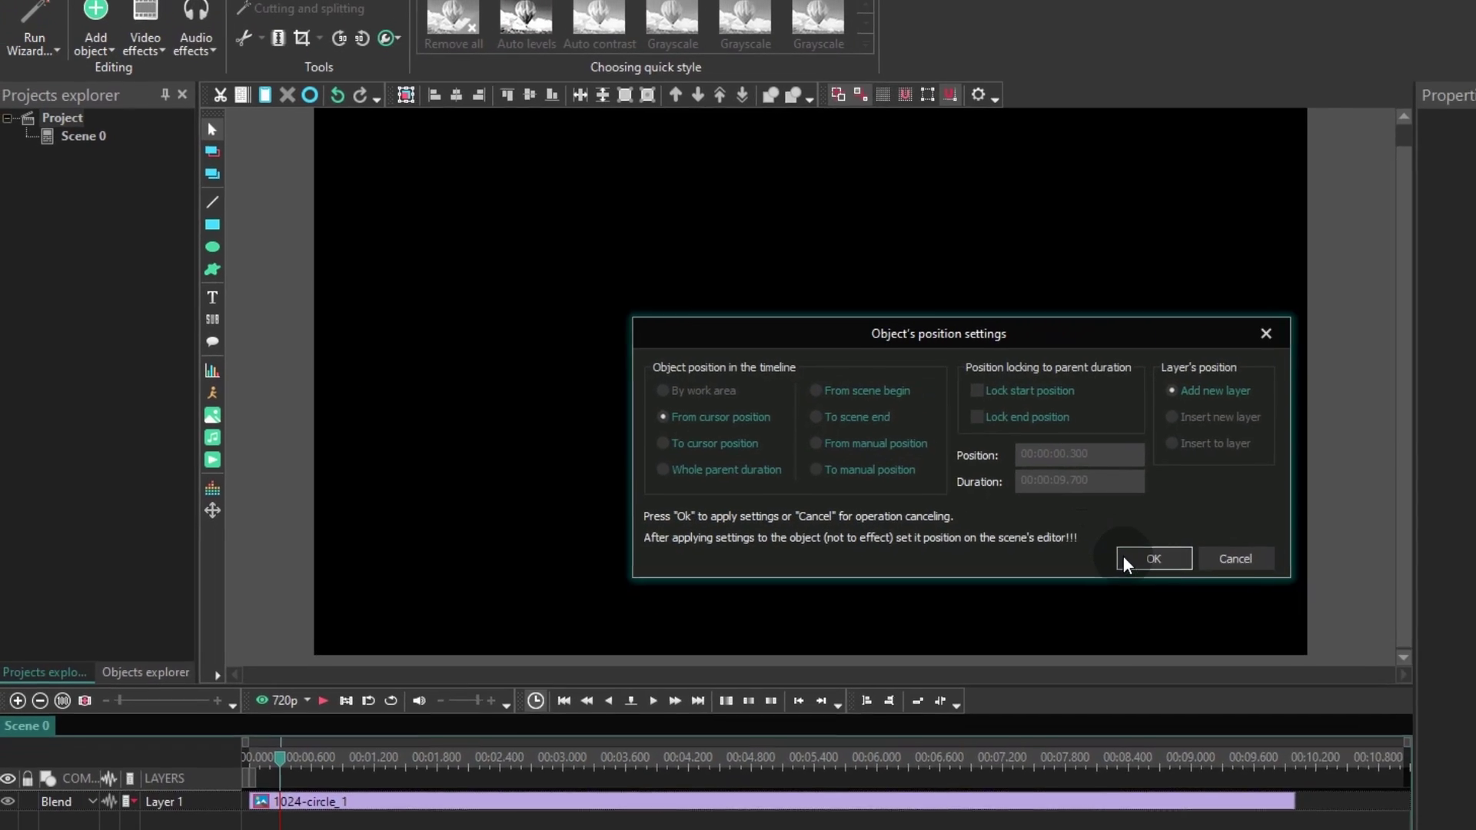
click(1145, 559)
drag(677, 230, 977, 311)
text(SAMPLE TE)
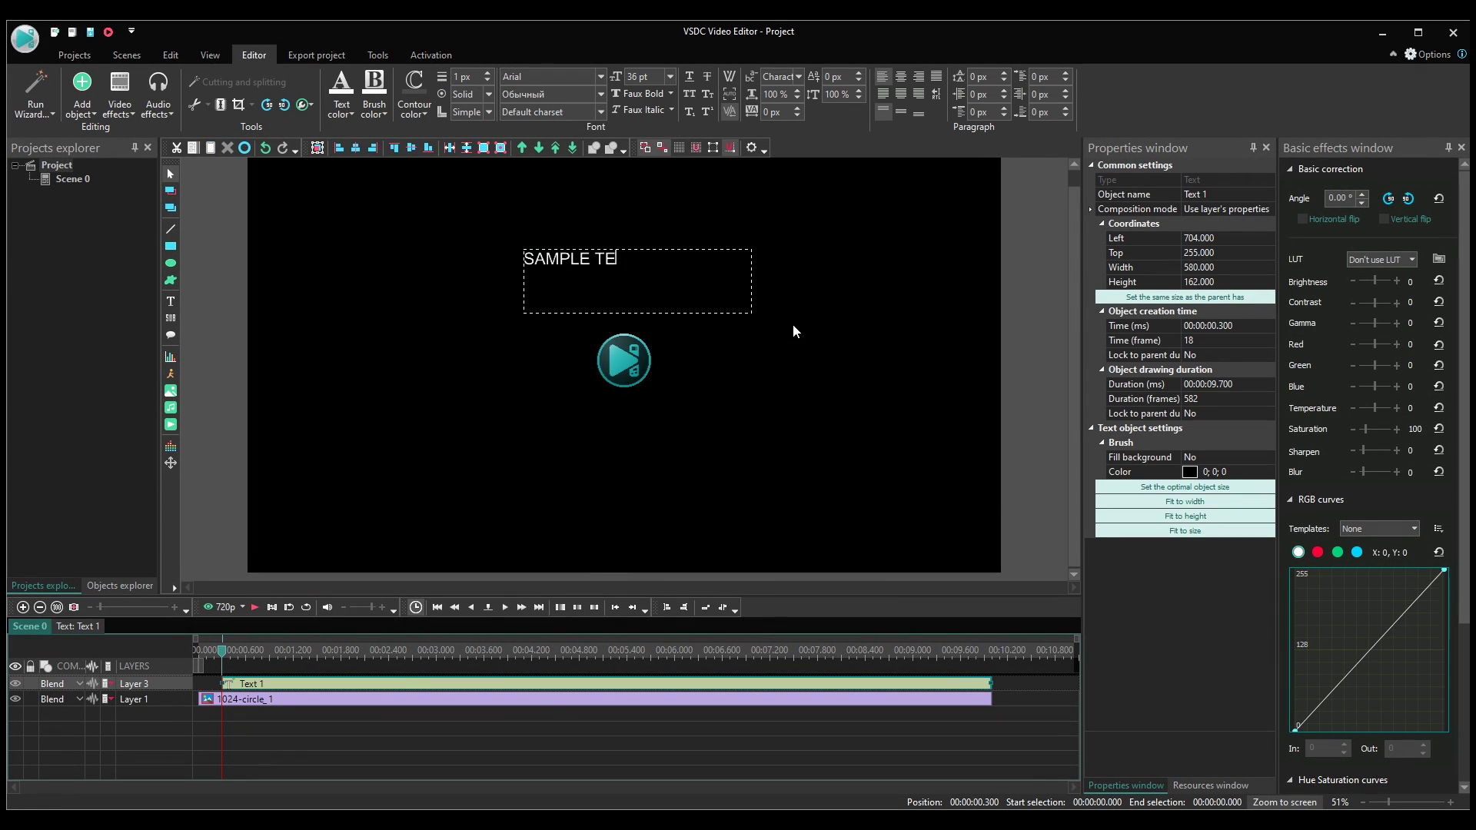
text(XT!)
- Position the text level with the logo and shift it left until it overlaps the logo's right half
click(213, 653)
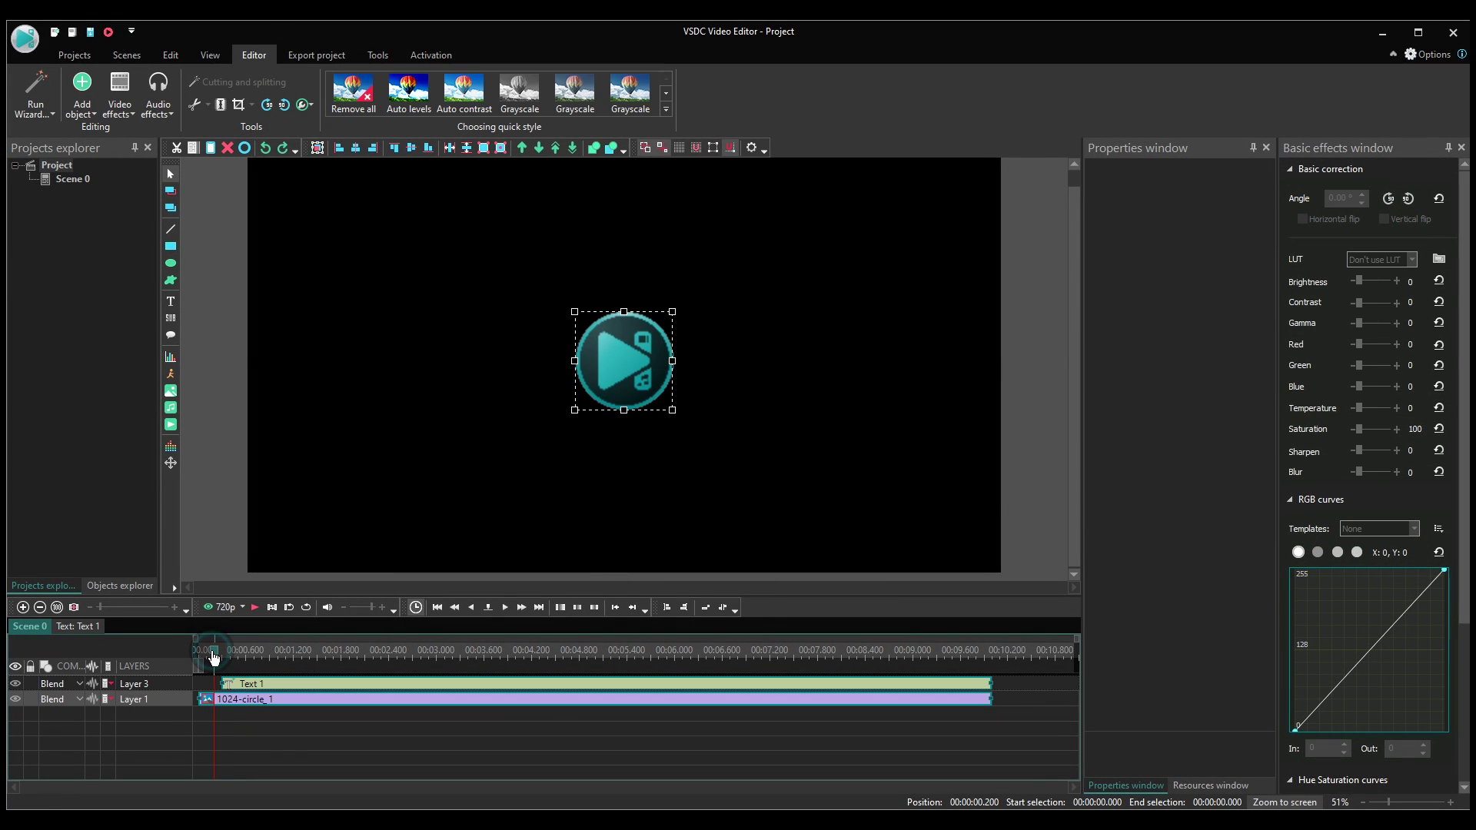
key(Right)
key(Right)
click(543, 487)
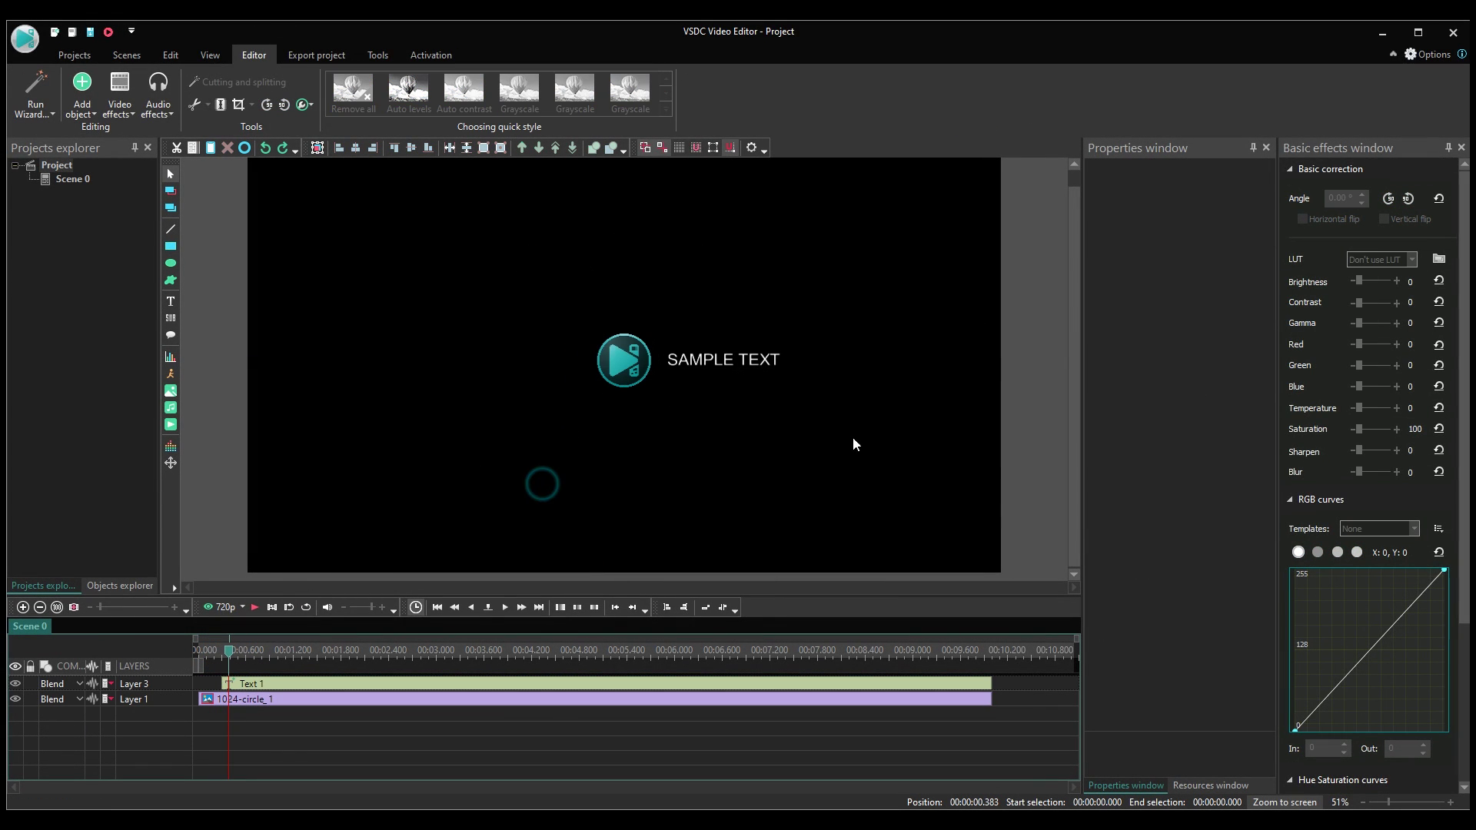
drag(689, 324, 564, 256)
drag(635, 363, 571, 363)
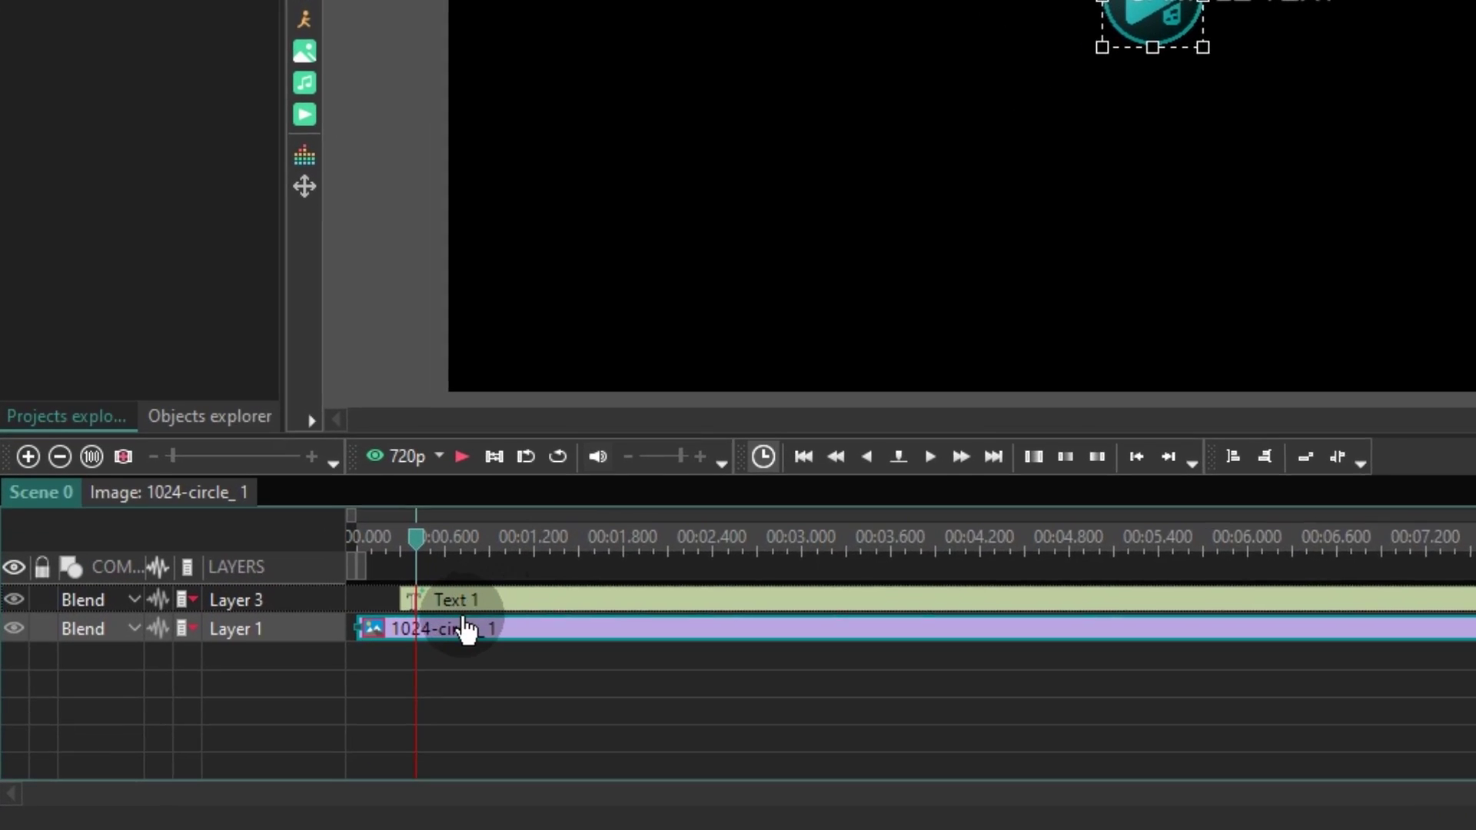
- Add a movement that slides the logo left by about its own width between about 0.25 and 0.3 seconds
double_click(346, 668)
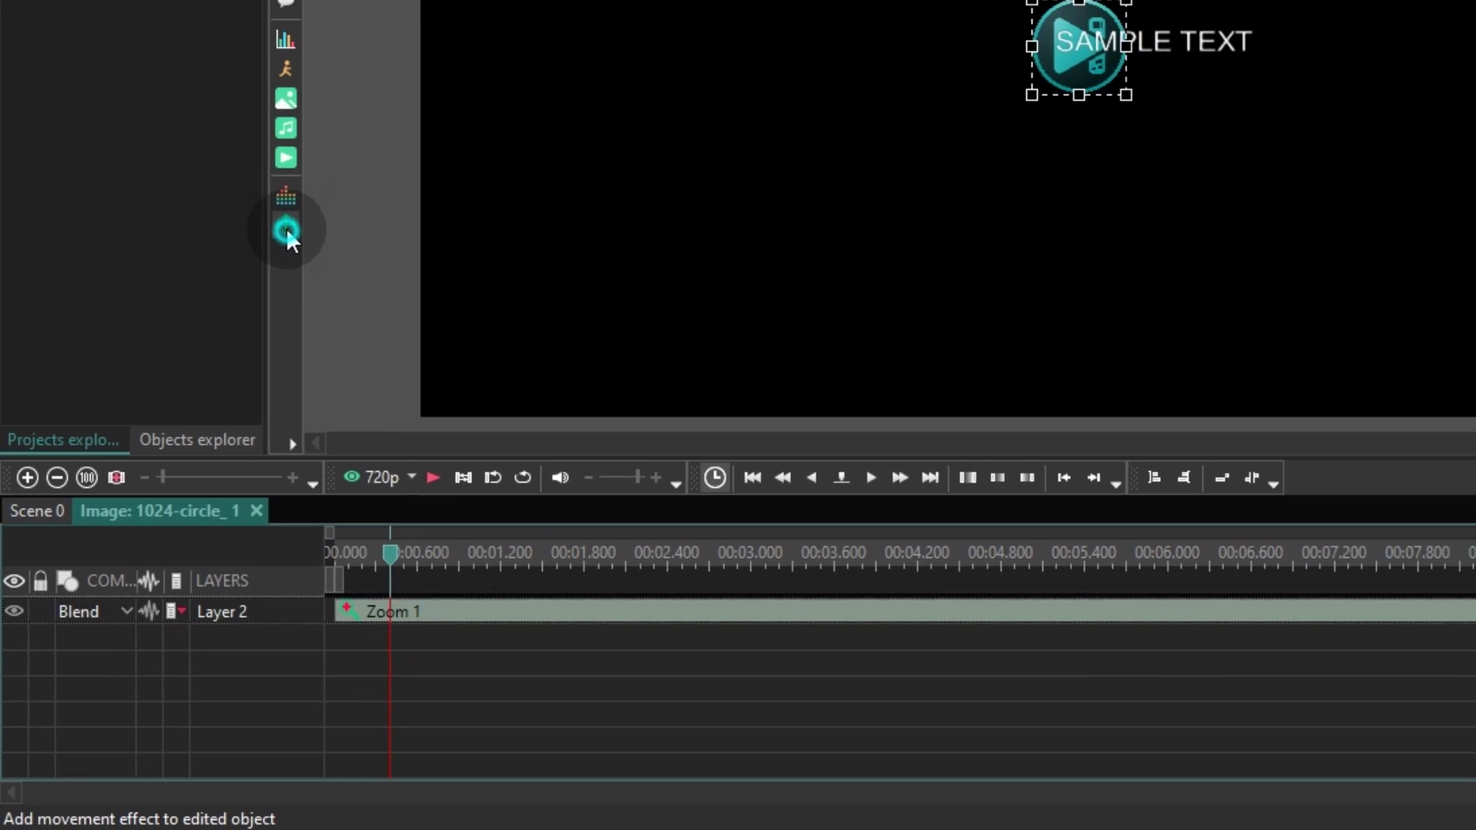
click(324, 146)
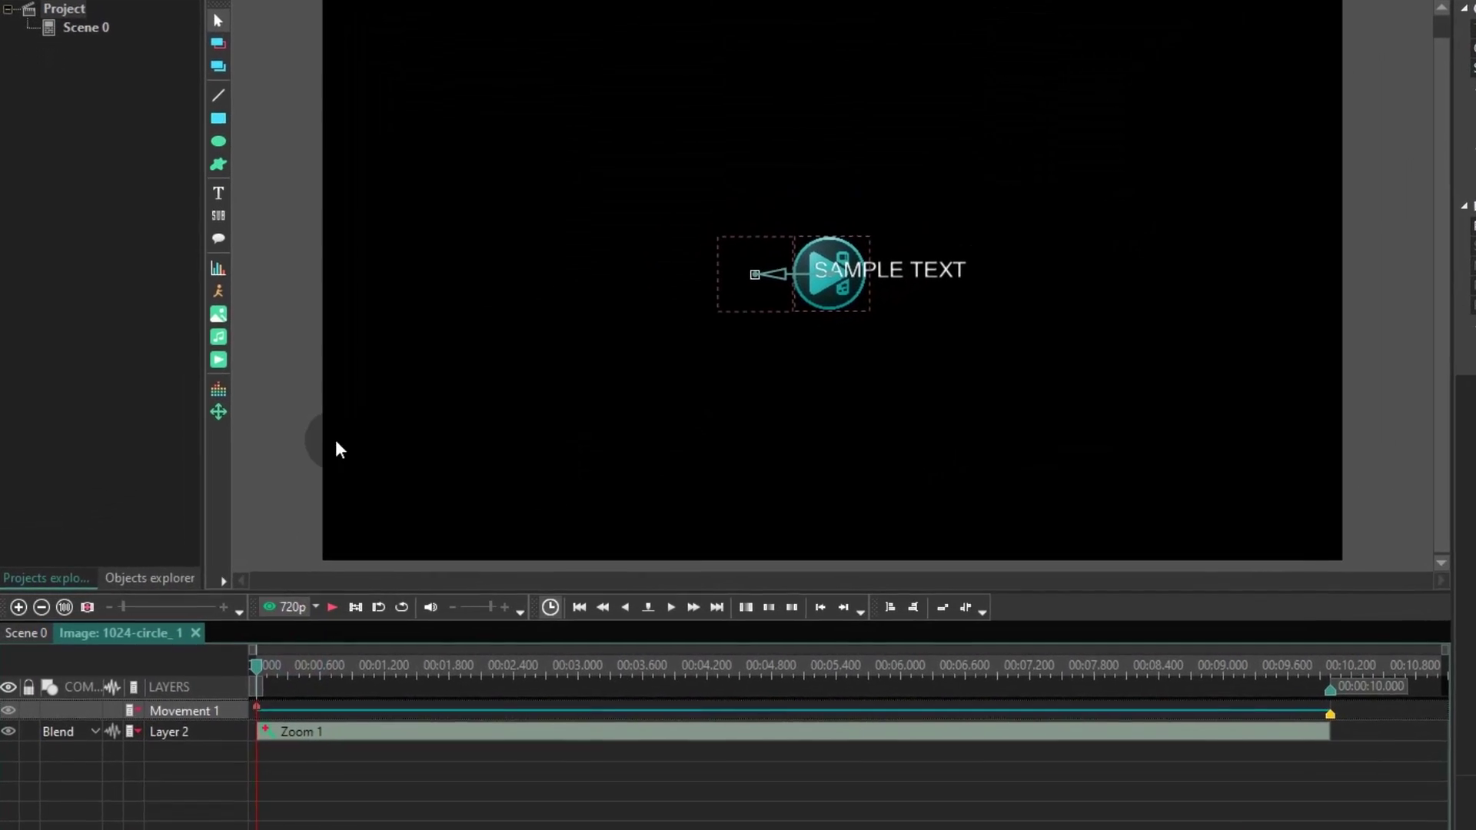
key(Right)
key(Right)
key(Right)
key(Right)
key(Right)
key(Right)
key(Right)
key(Right)
key(Left)
key(Left)
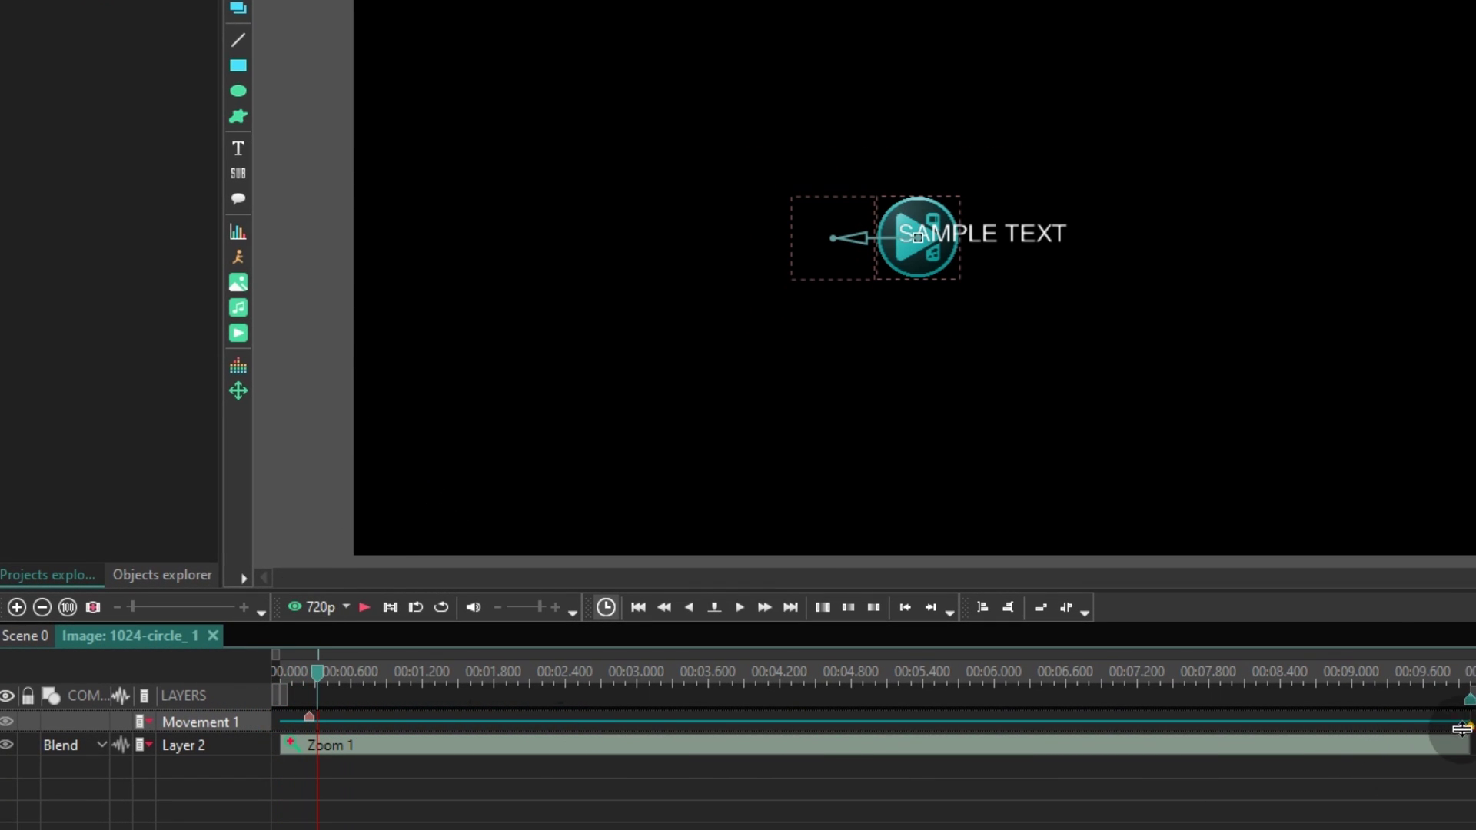
drag(1461, 729, 318, 742)
- Preview the logo's movement from the beginning and set the playhead at the movement's start point
drag(291, 673, 254, 674)
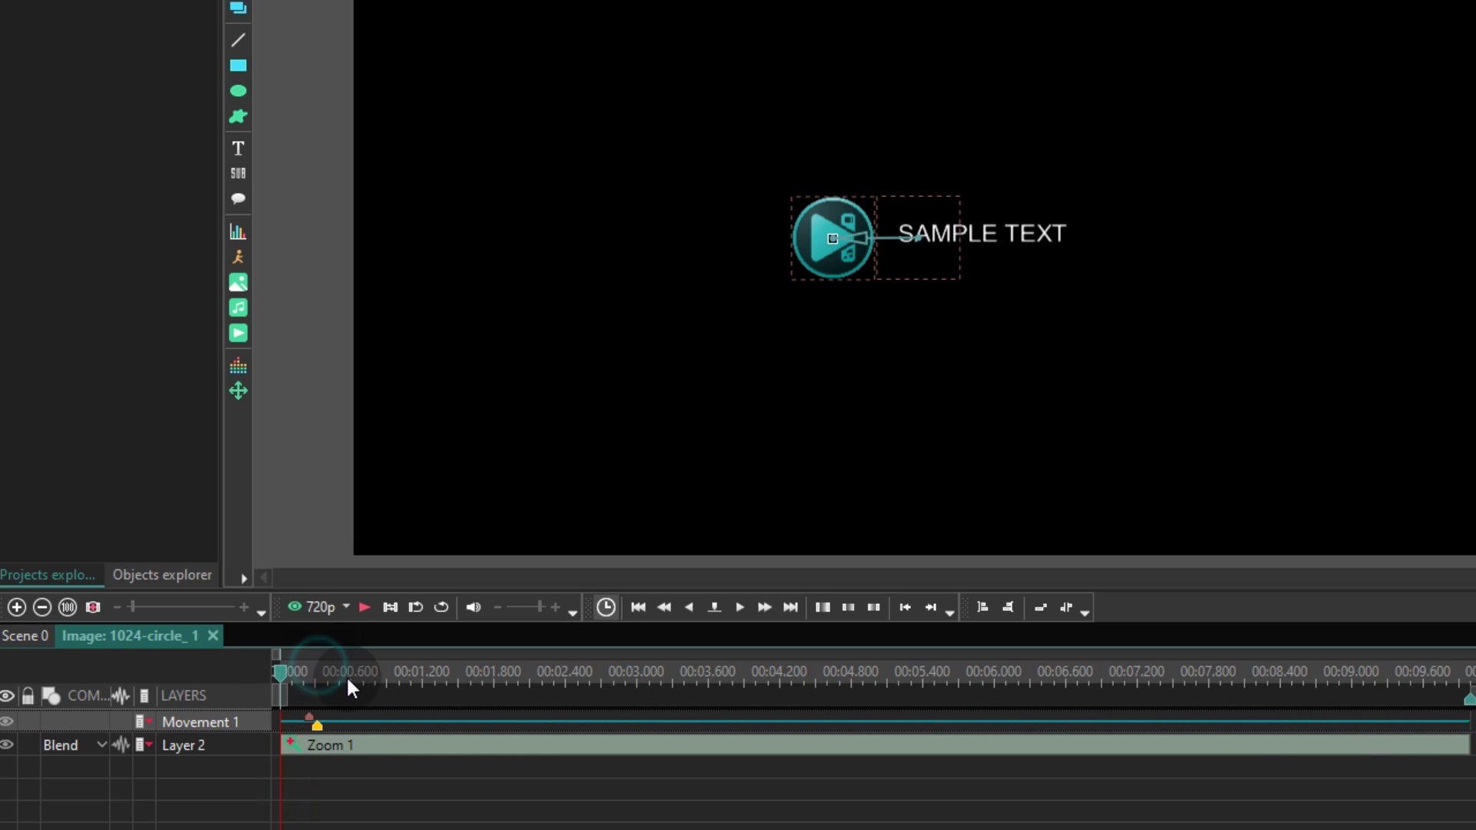
key(space)
key(space)
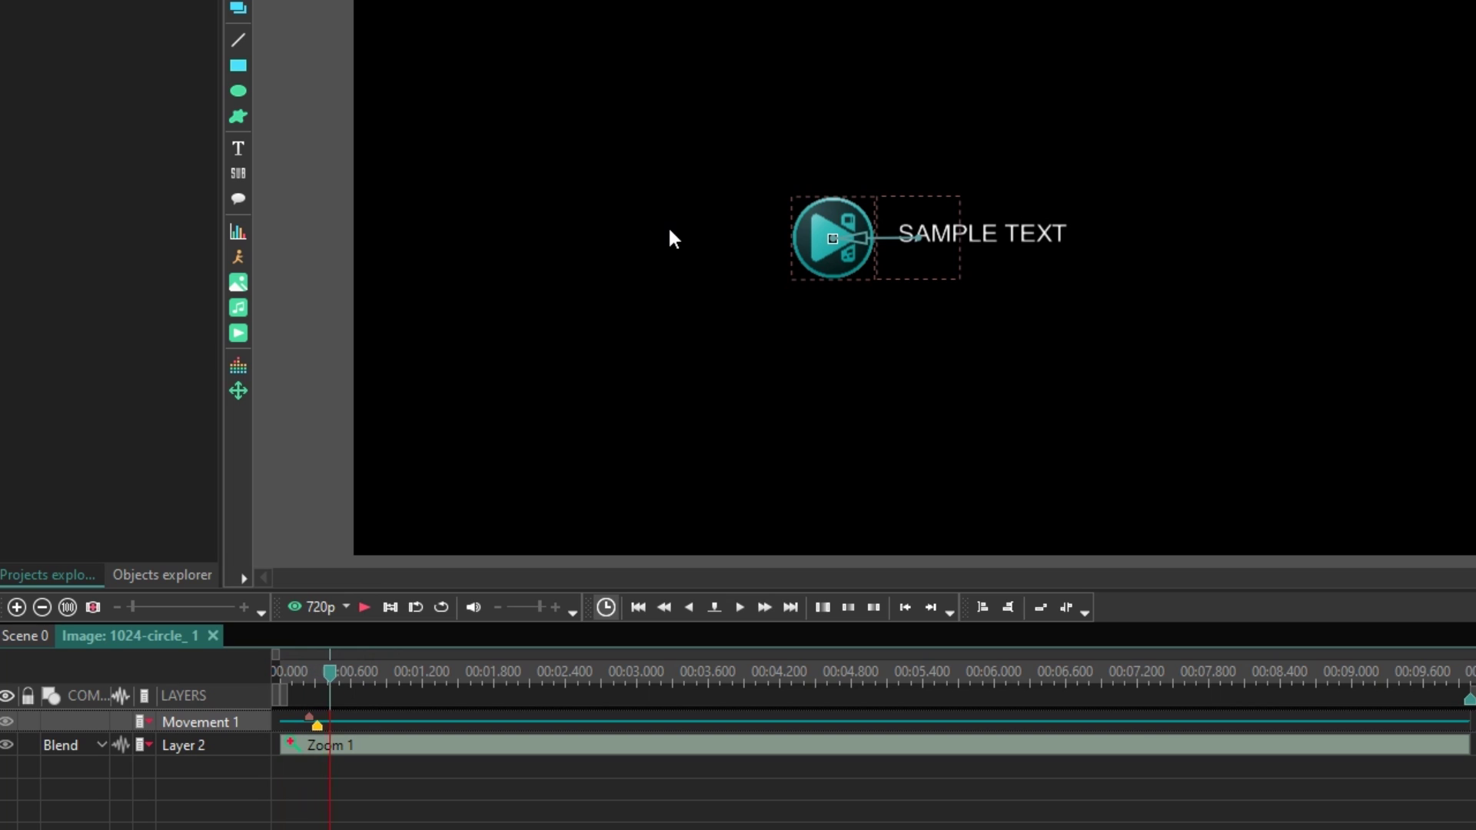
key(Left)
key(Left)
key(Left)
key(Left)
key(Left)
key(Left)
key(Left)
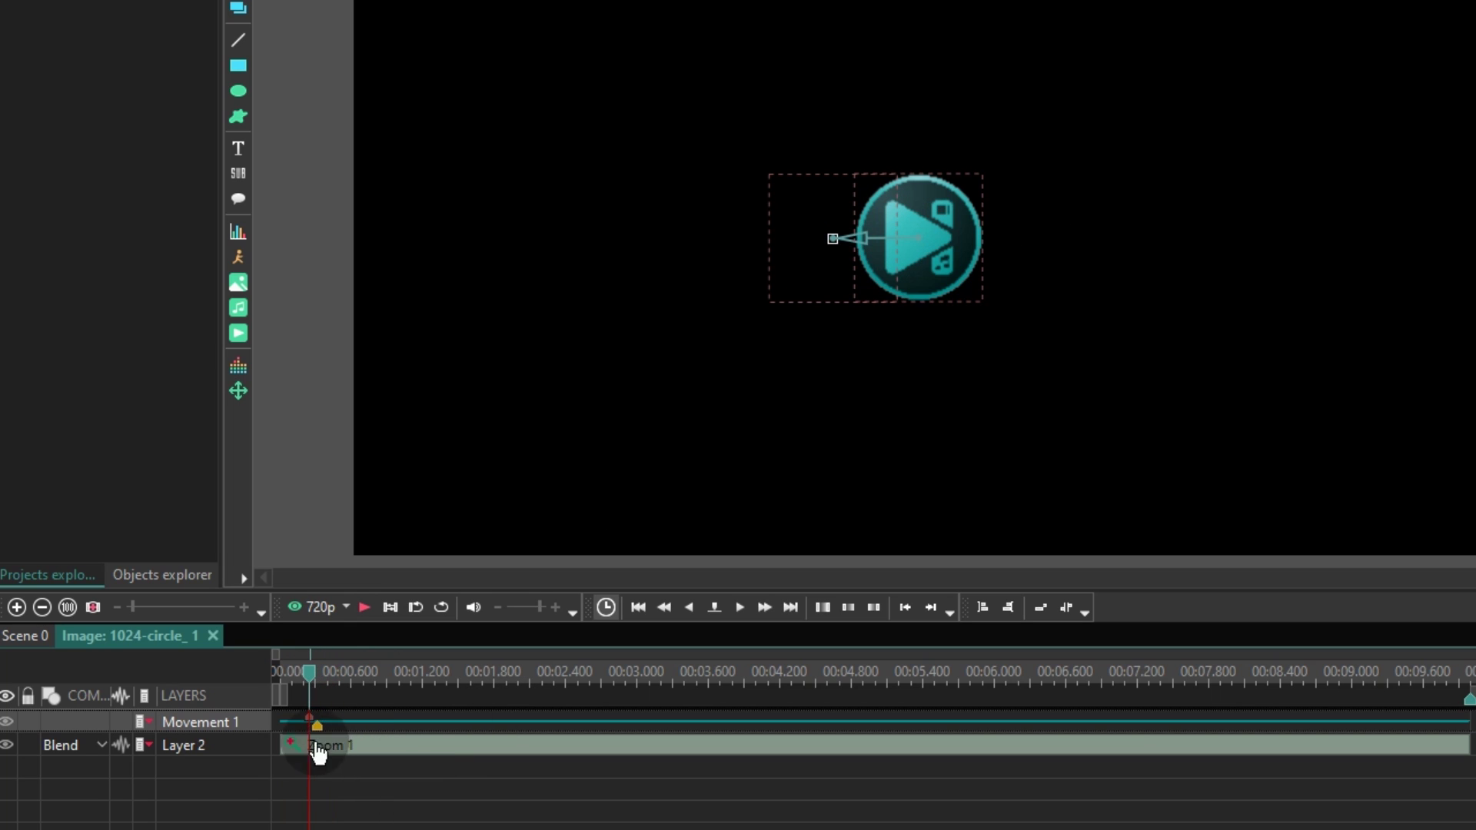
- Return to Scene 0 and make the text clip span the same duration as the logo clip, from the scene's beginning
click(32, 635)
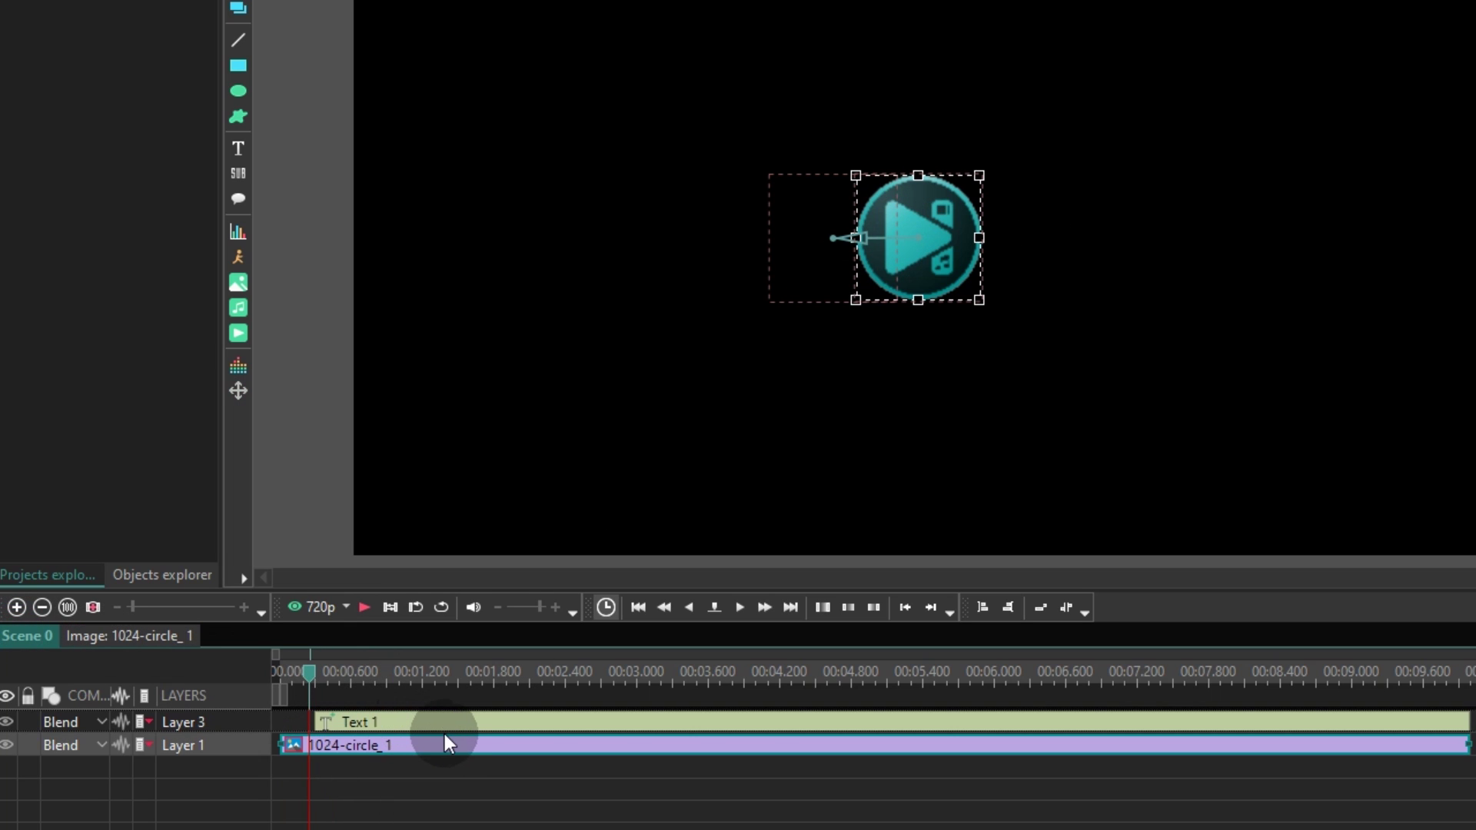
click(403, 721)
drag(447, 723, 412, 725)
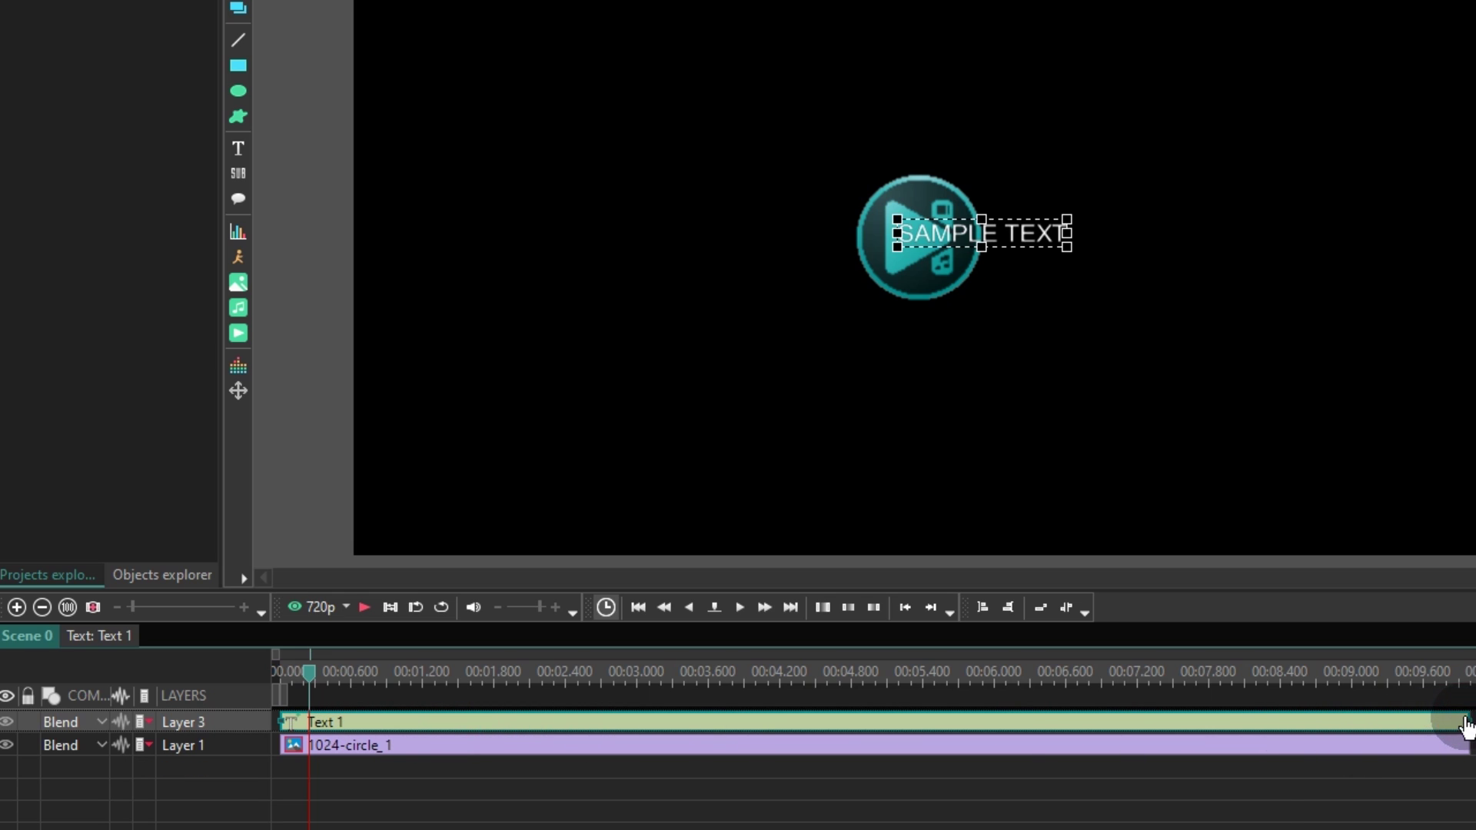
- Convert the text clip to a sprite and move the text inside it left by its full width, outside the sprite's frame
right_click(724, 723)
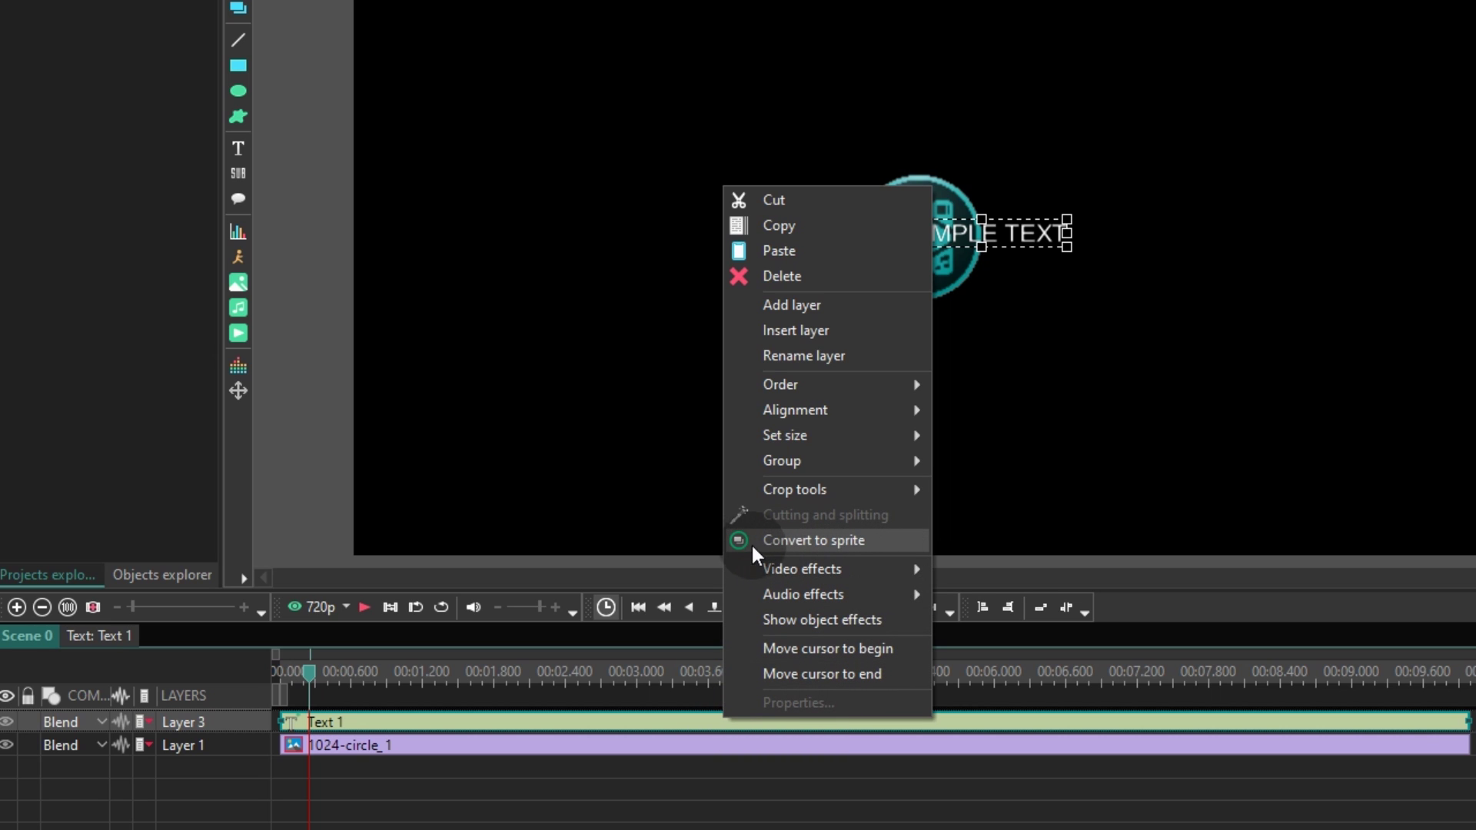
click(858, 541)
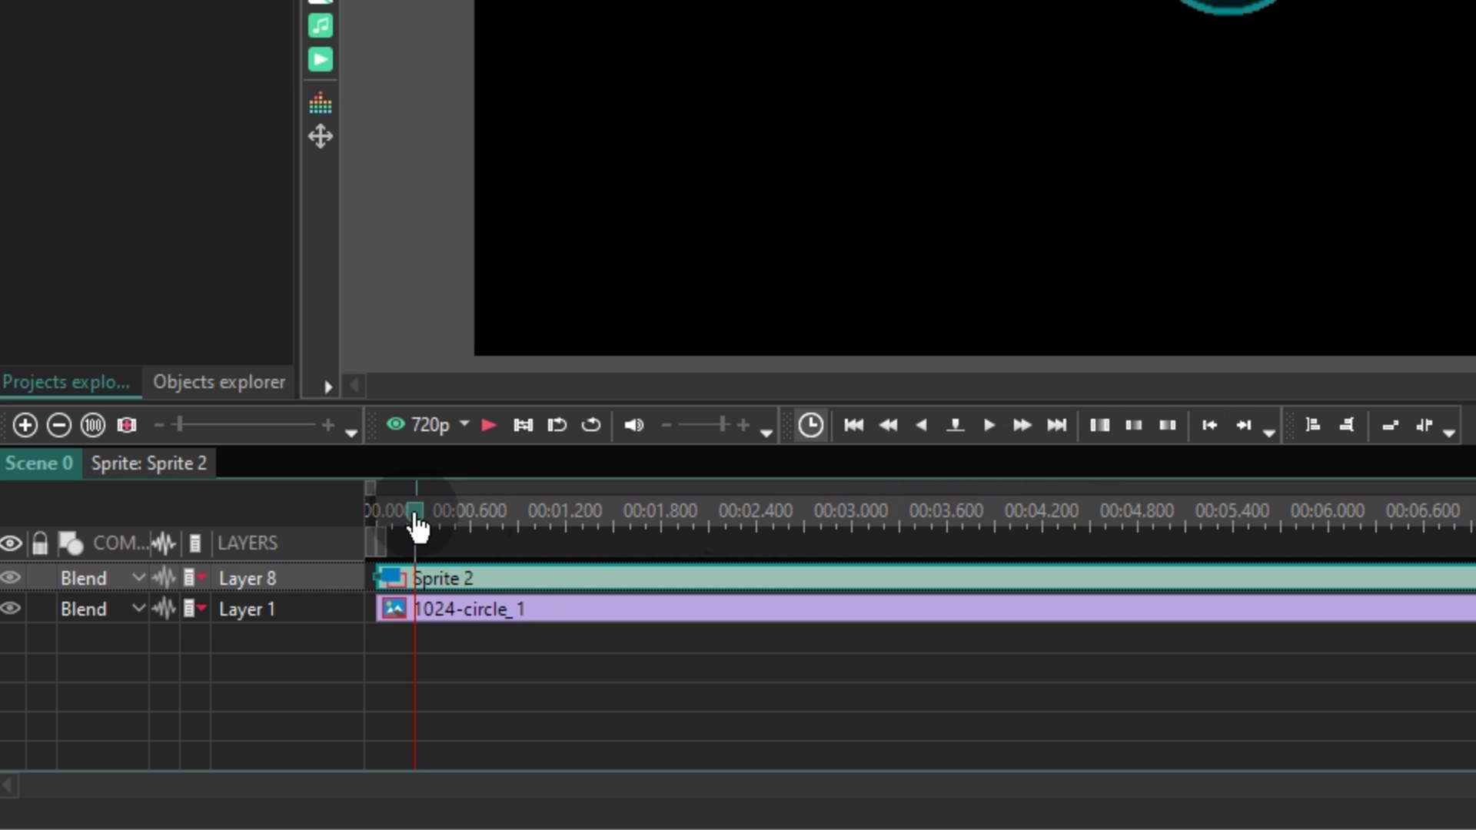
double_click(431, 575)
double_click(464, 588)
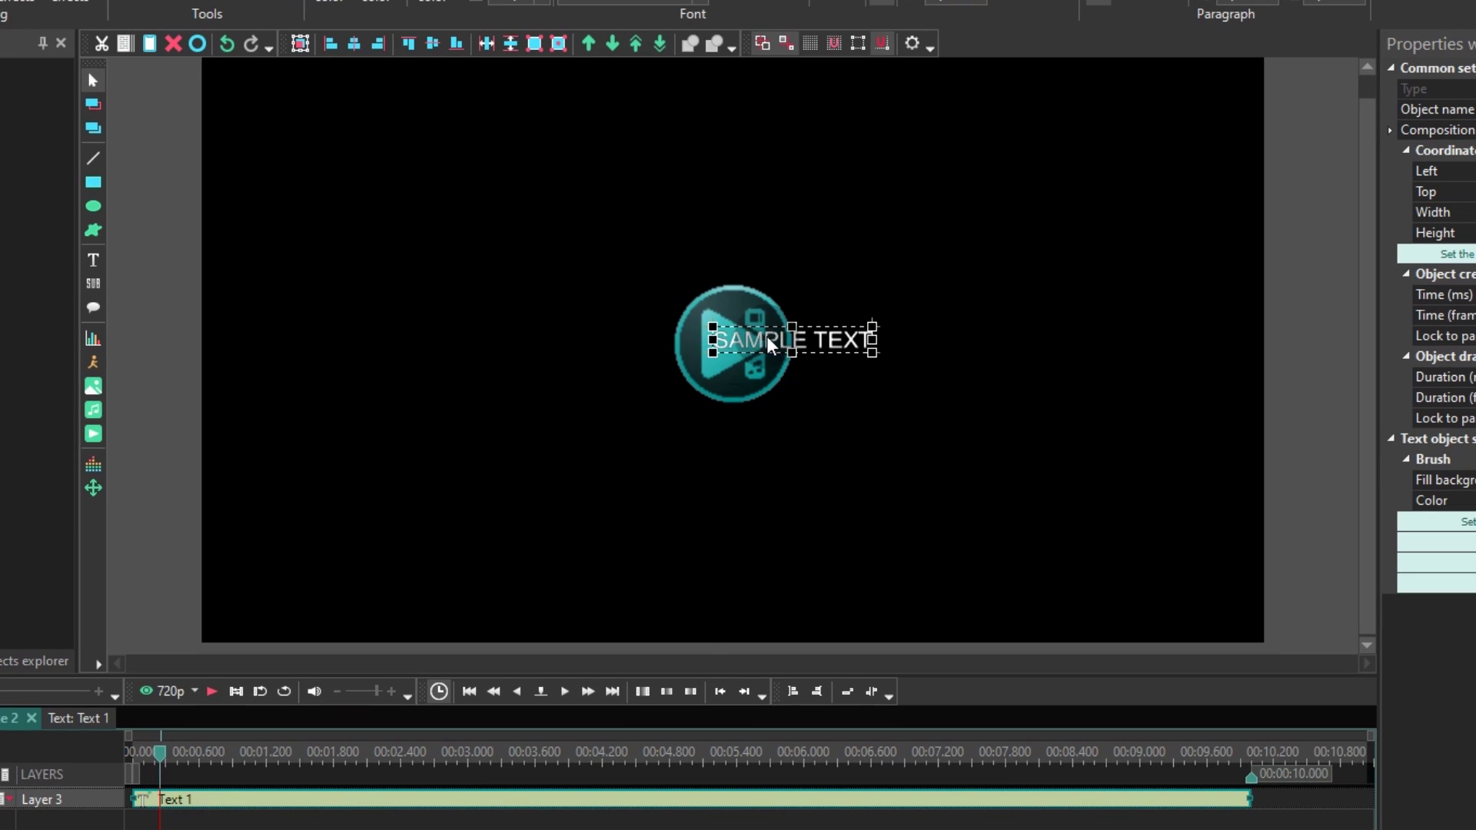
drag(769, 343, 607, 337)
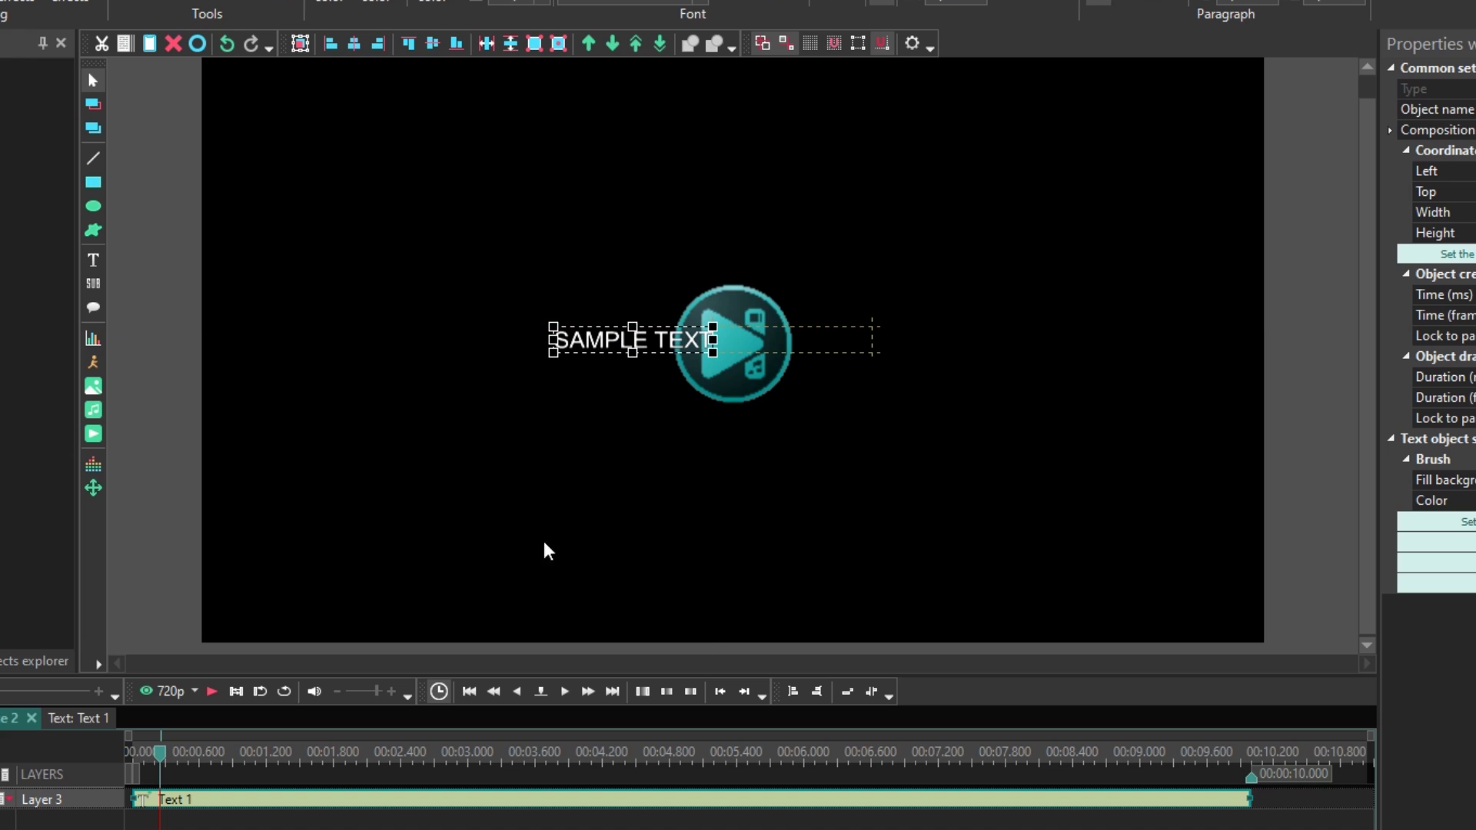
- Add a movement to the text that slides it right by its own width into the sprite's frame
click(358, 803)
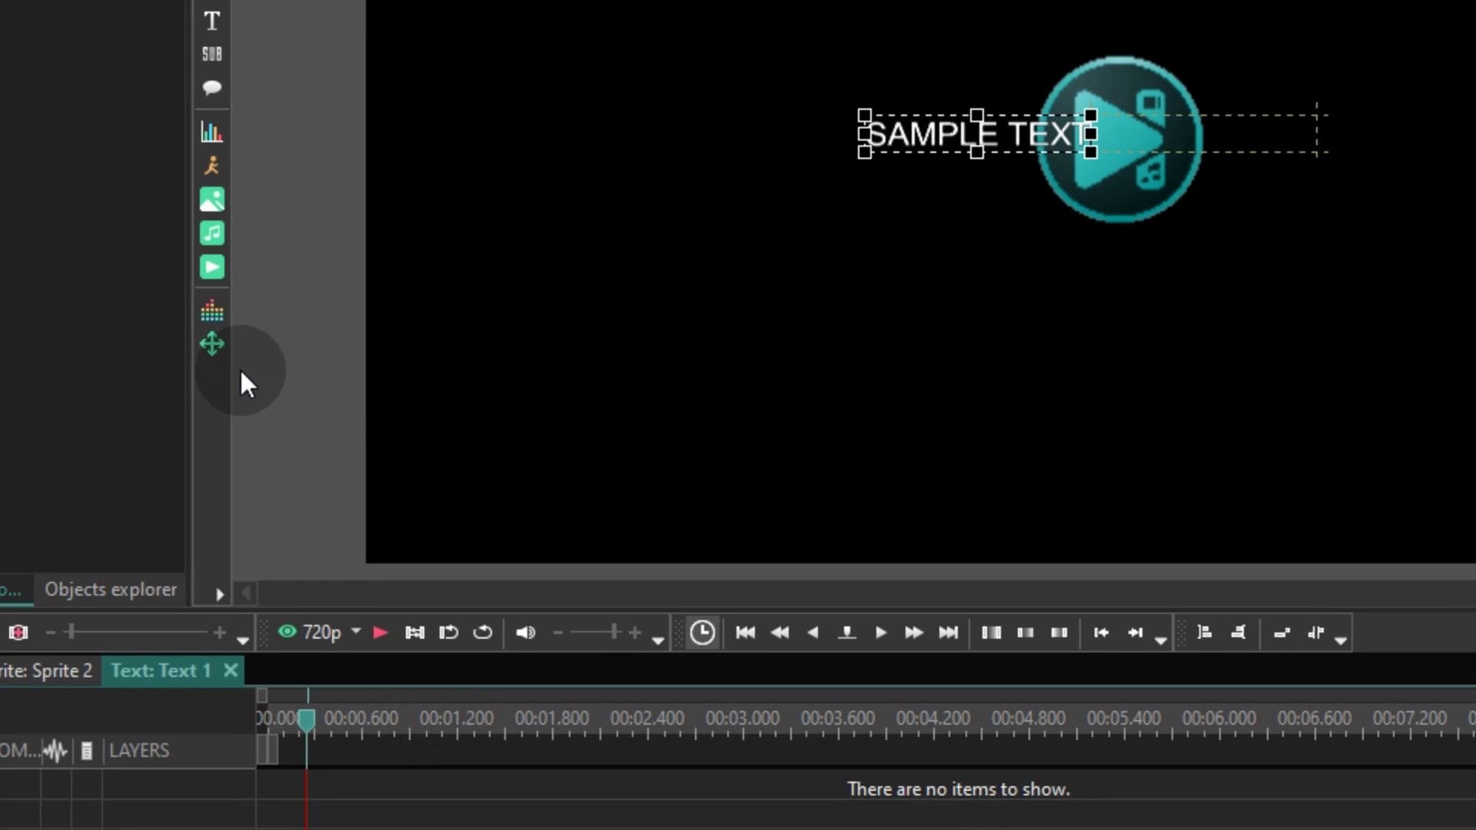
click(213, 351)
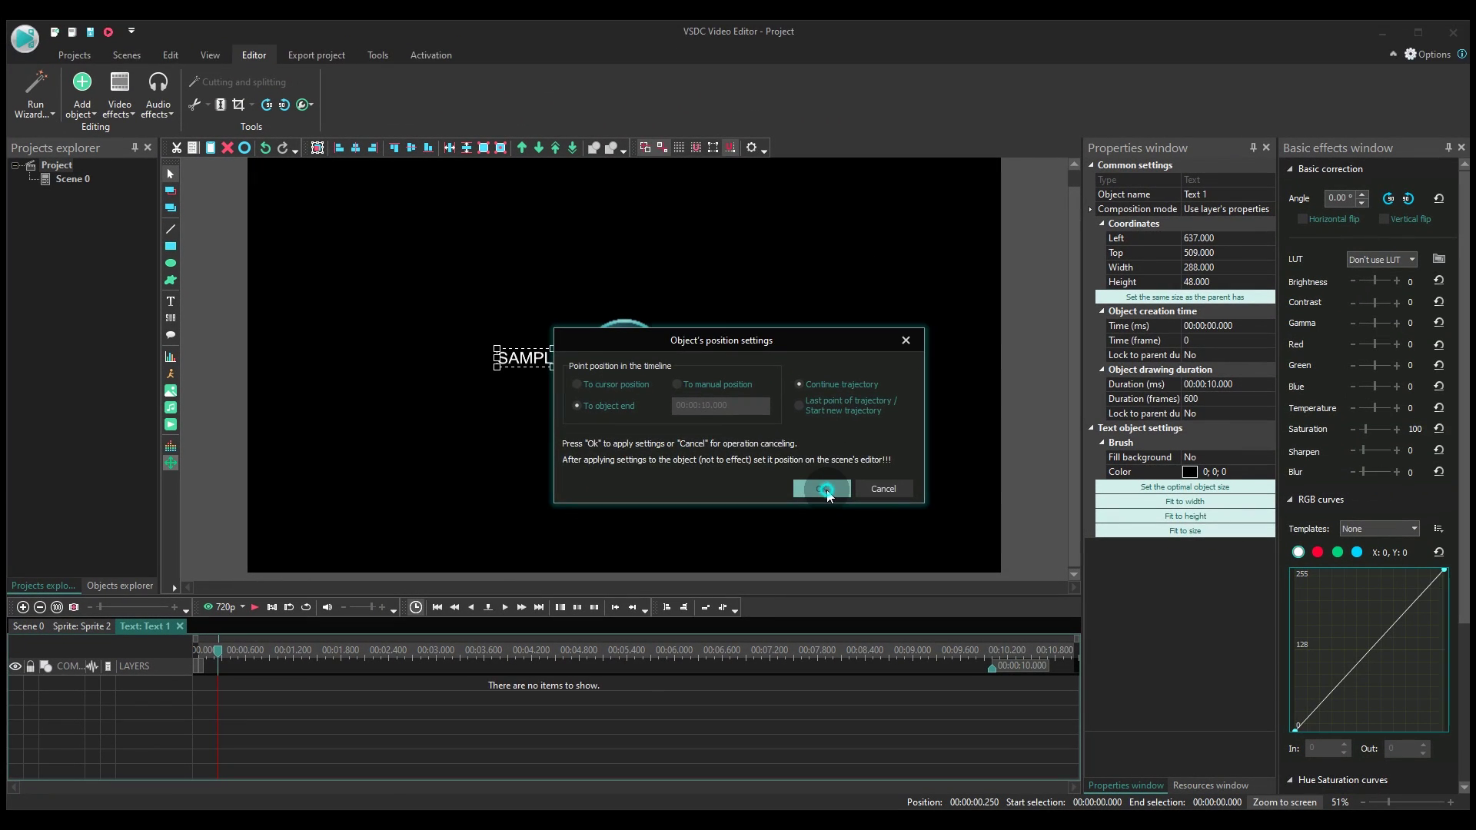
click(978, 468)
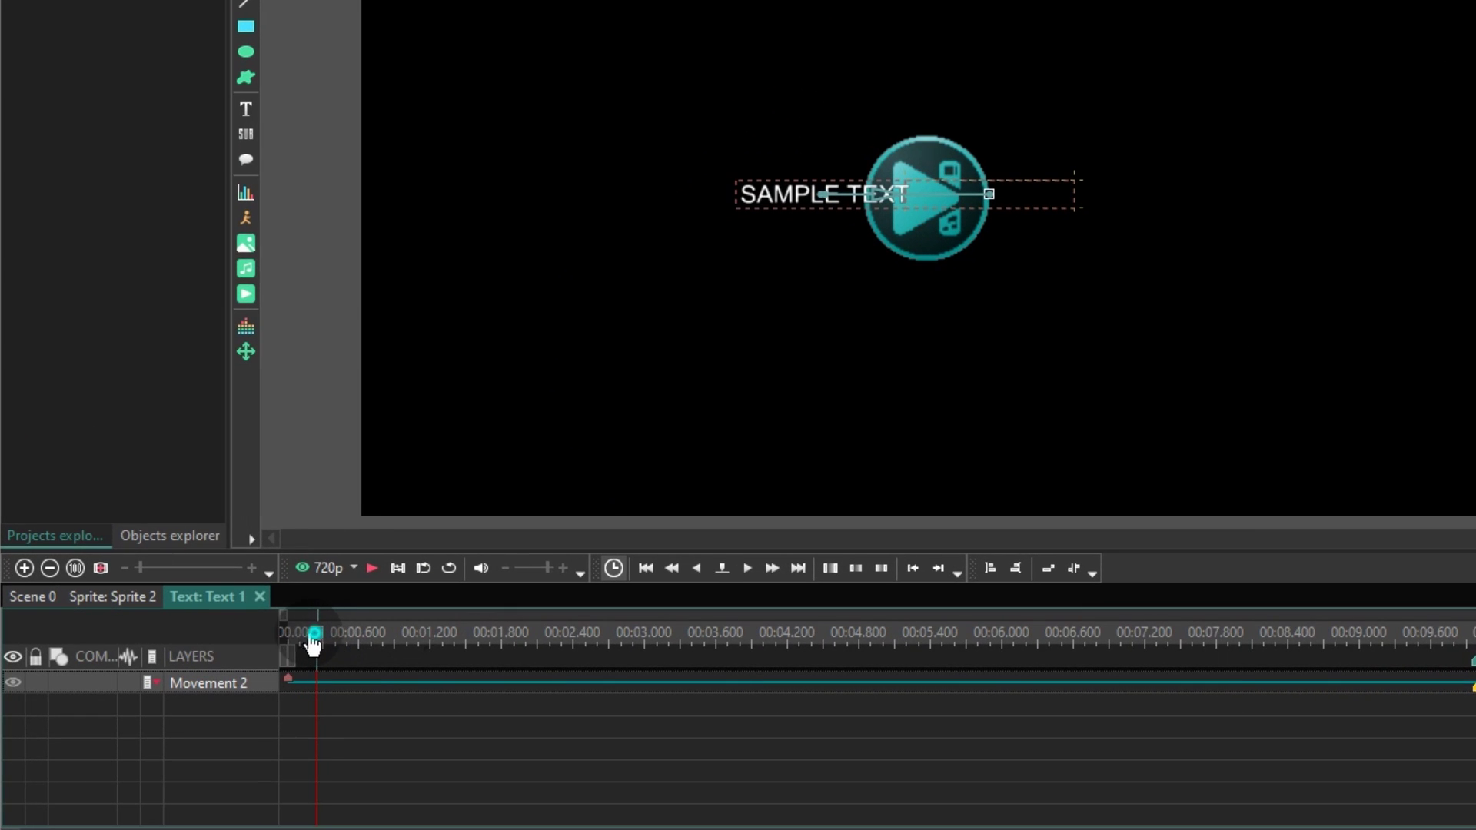
- Retime the text movement to start at 00:00:00.250 and end where the logo's slide ends, matching the two motions
drag(311, 637, 222, 634)
key(space)
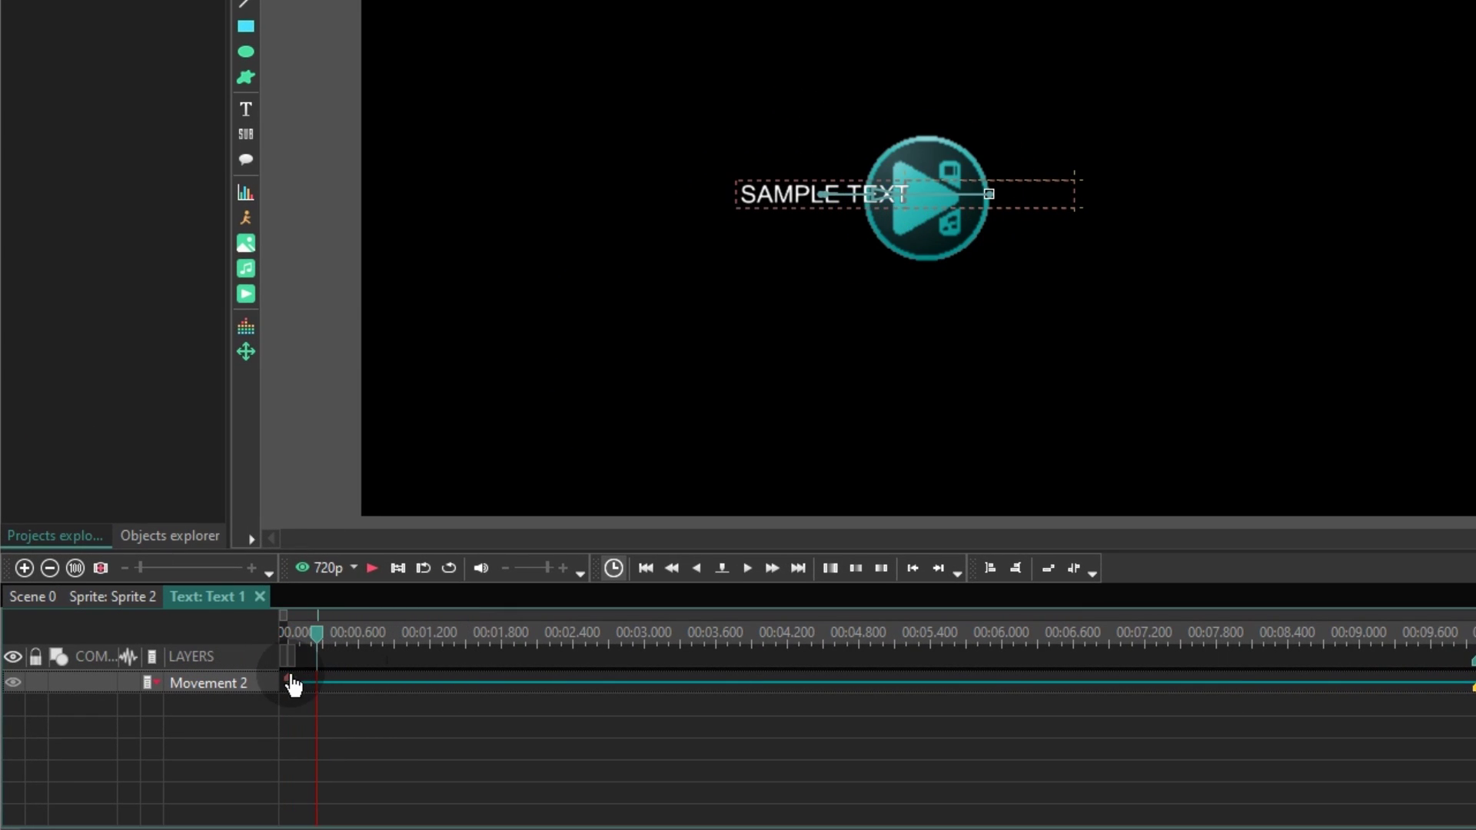
key(space)
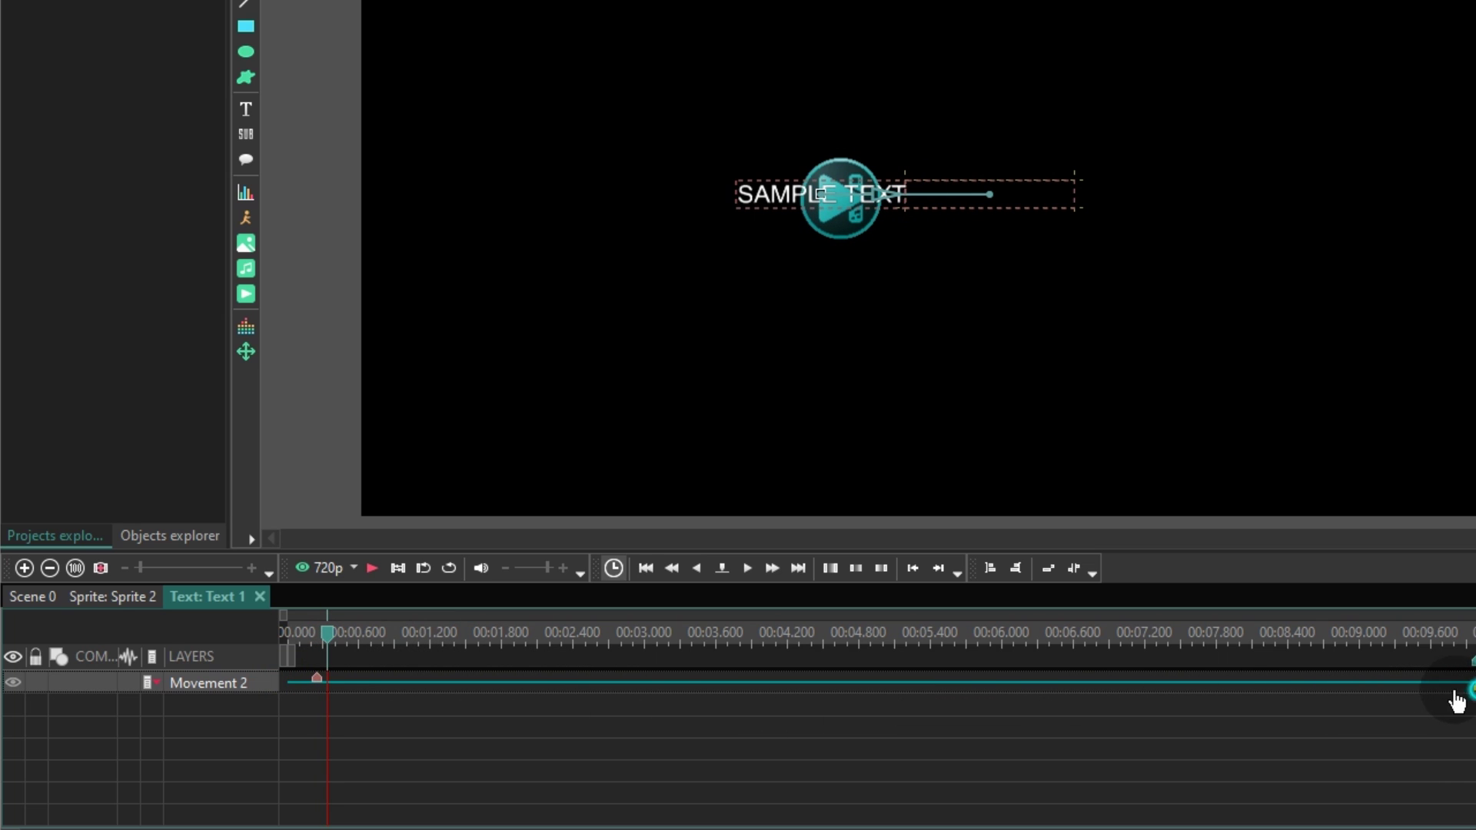
drag(1456, 701, 382, 711)
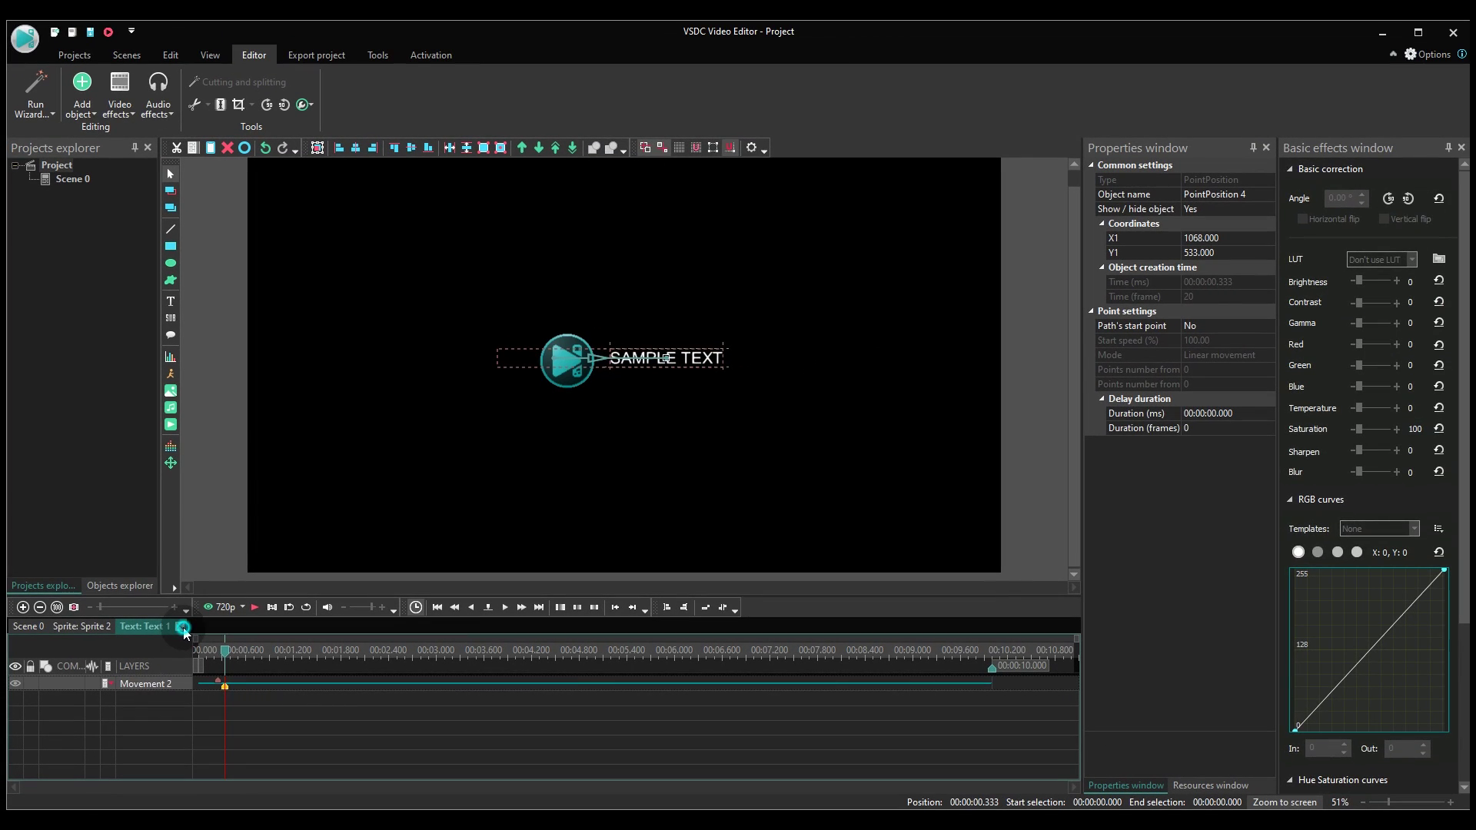
click(259, 596)
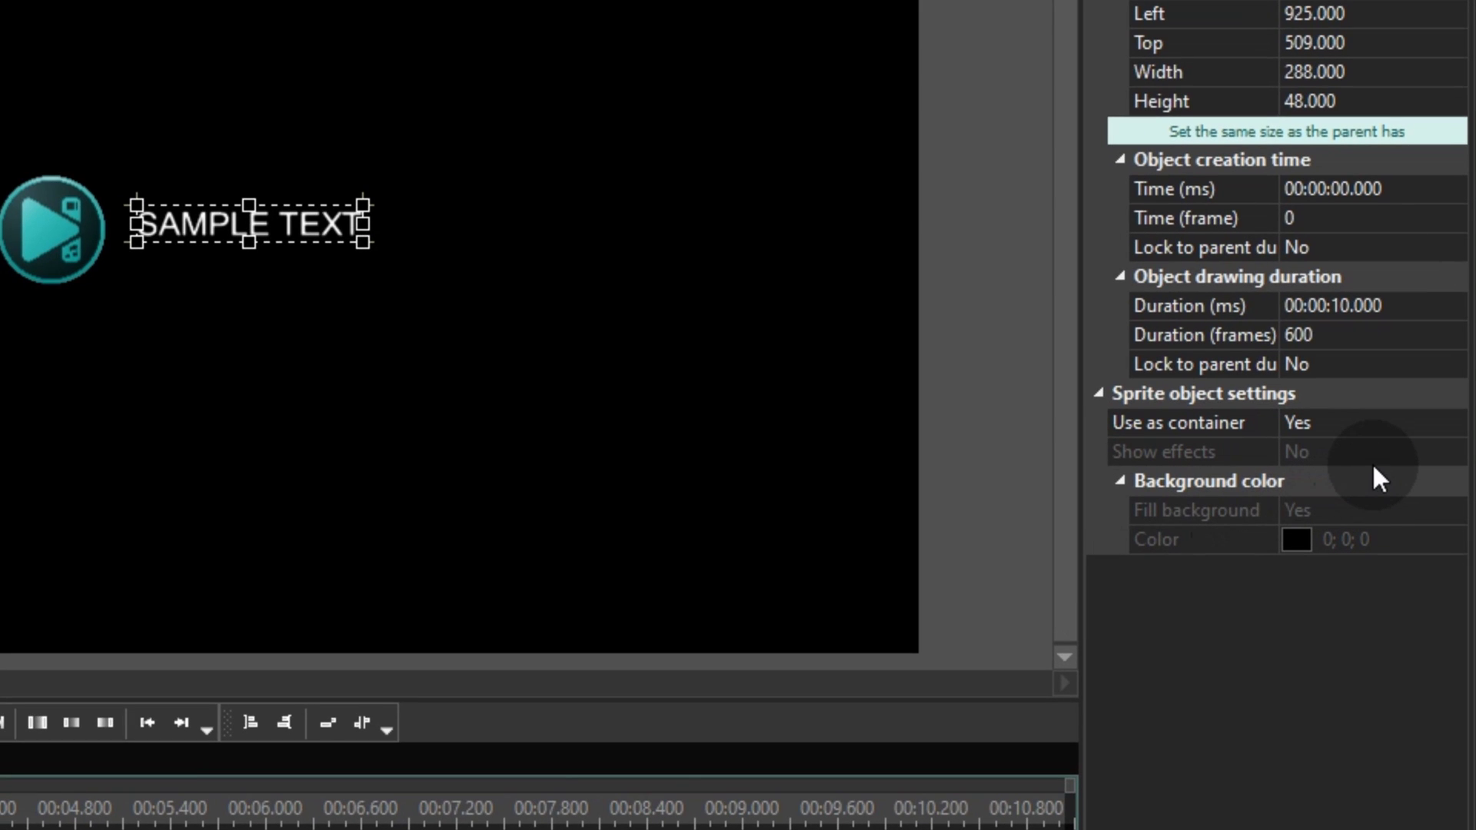
- Configure the text sprite with Use as container set to No, Show effects to Yes and Fill background to No
click(1436, 421)
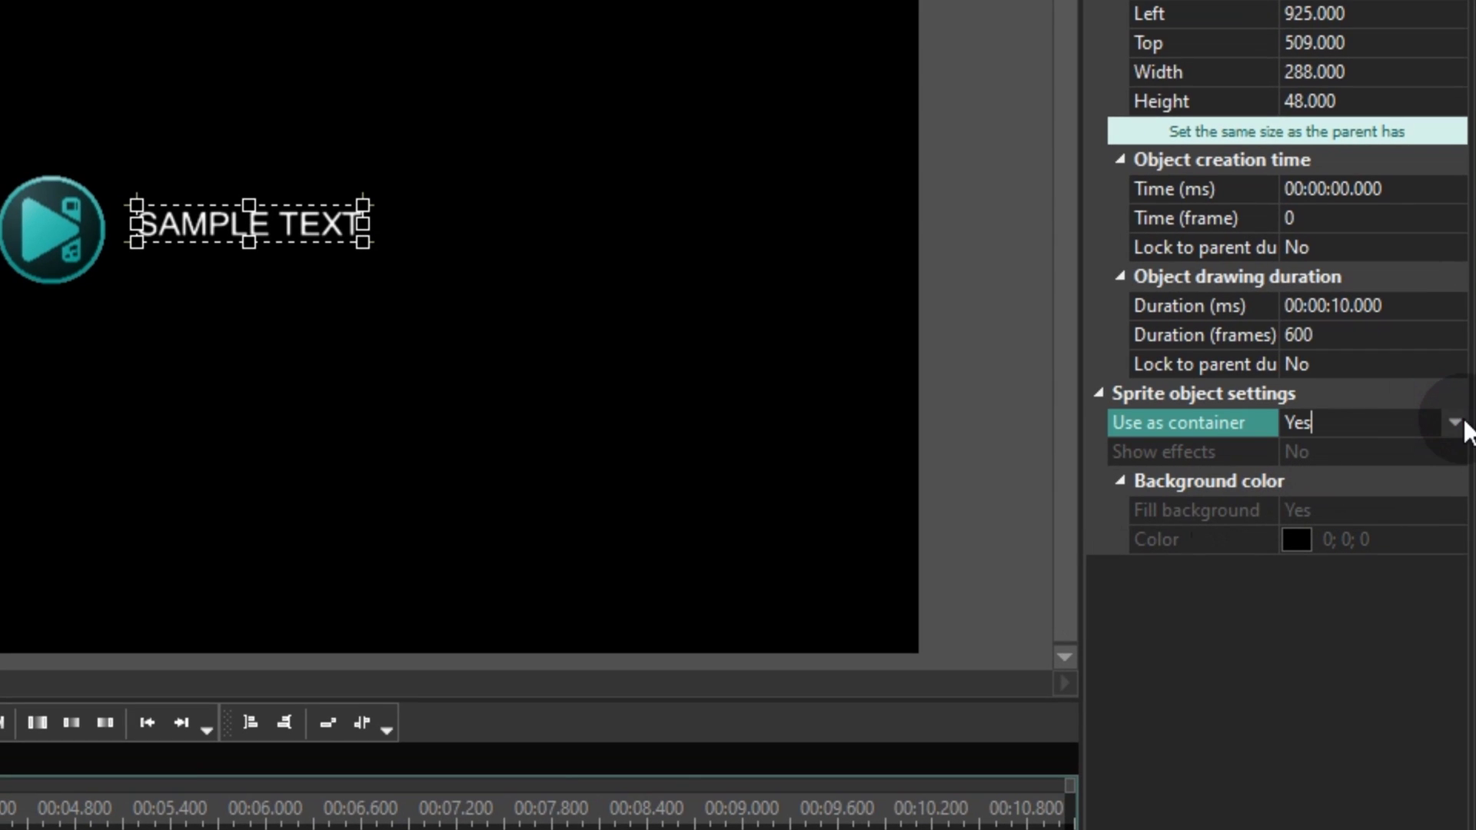
click(1456, 424)
click(1412, 477)
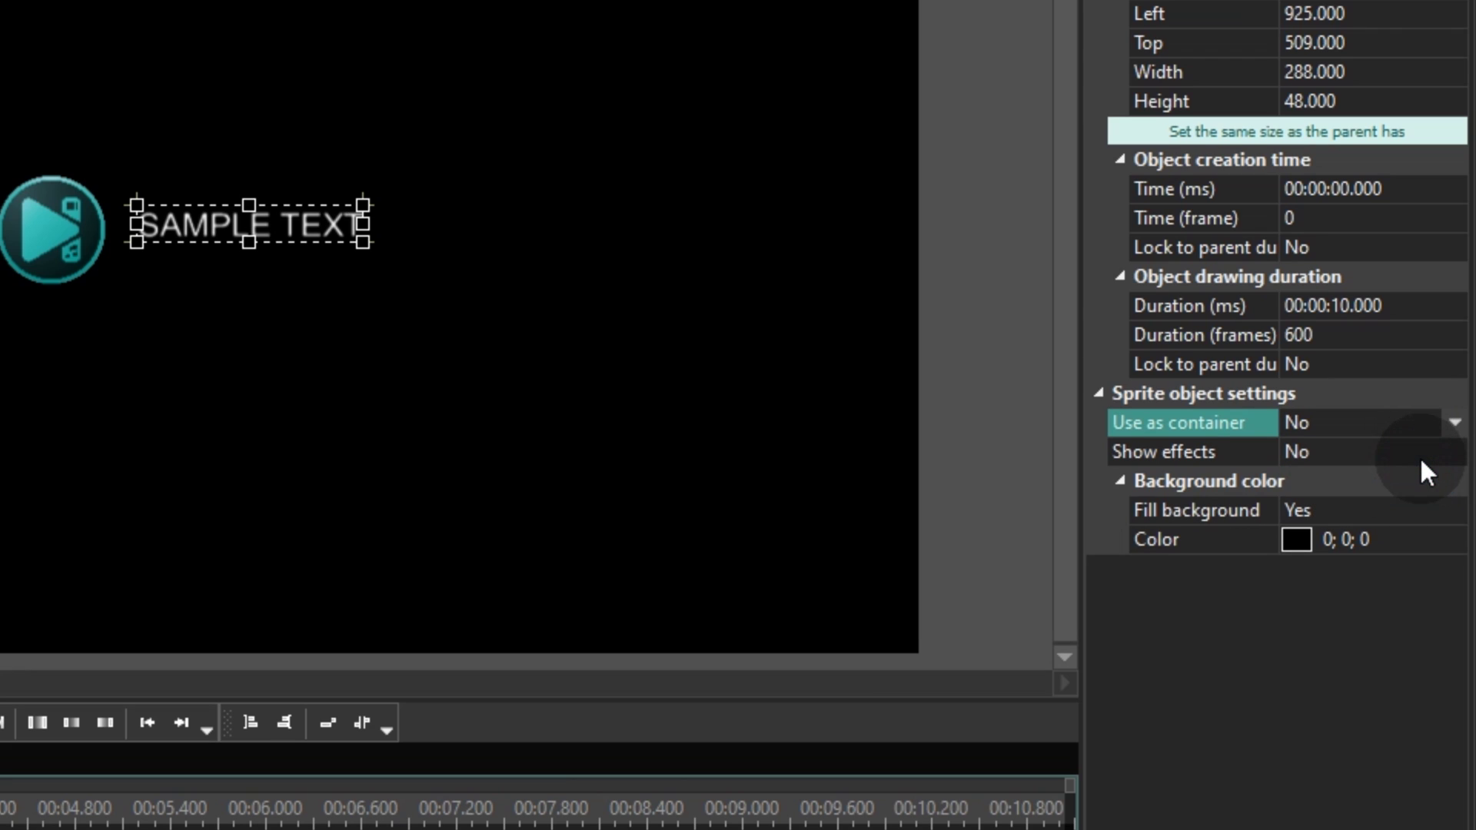
click(1421, 452)
click(1456, 452)
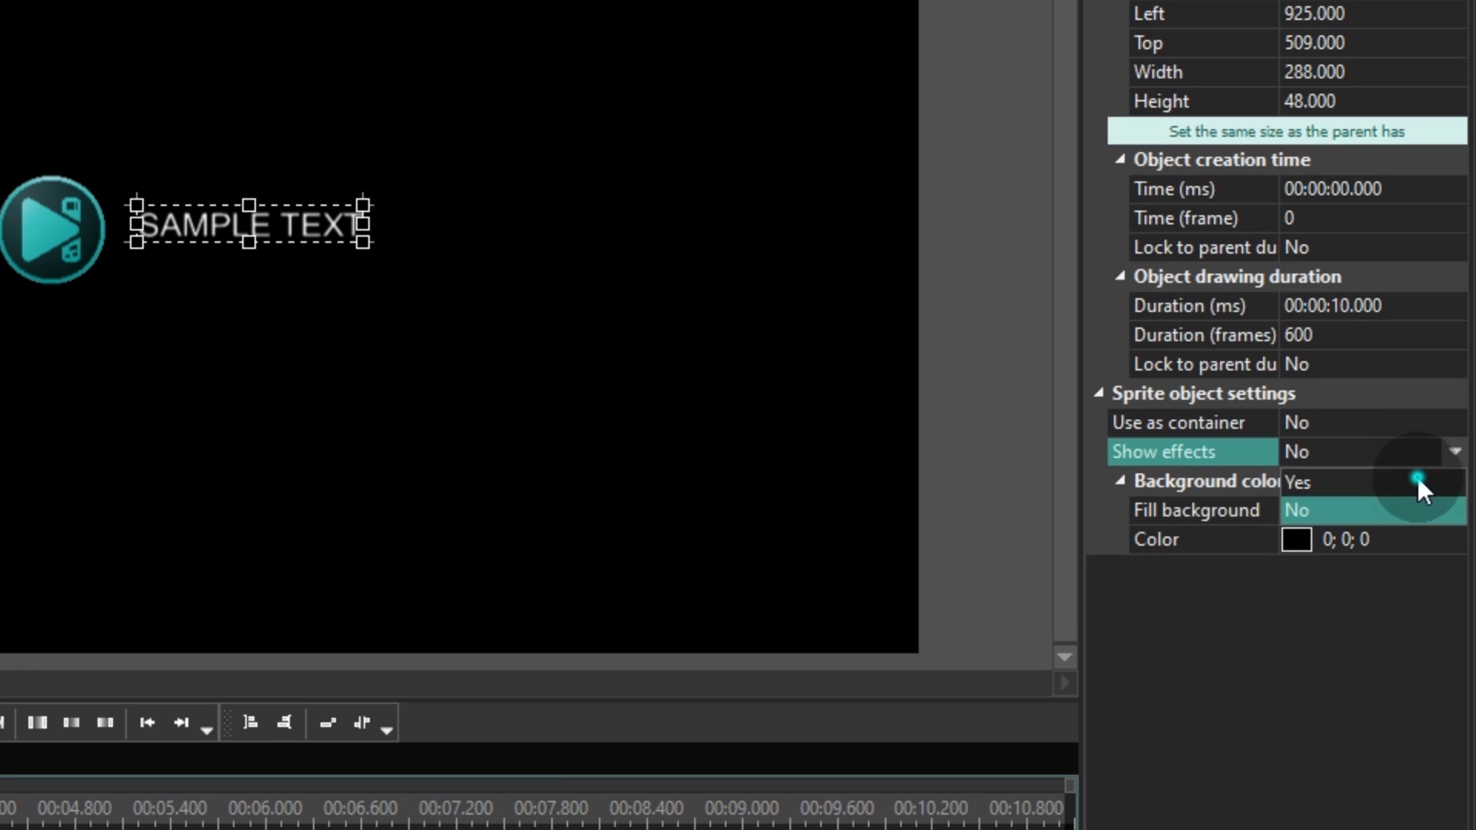
click(1416, 478)
click(1410, 510)
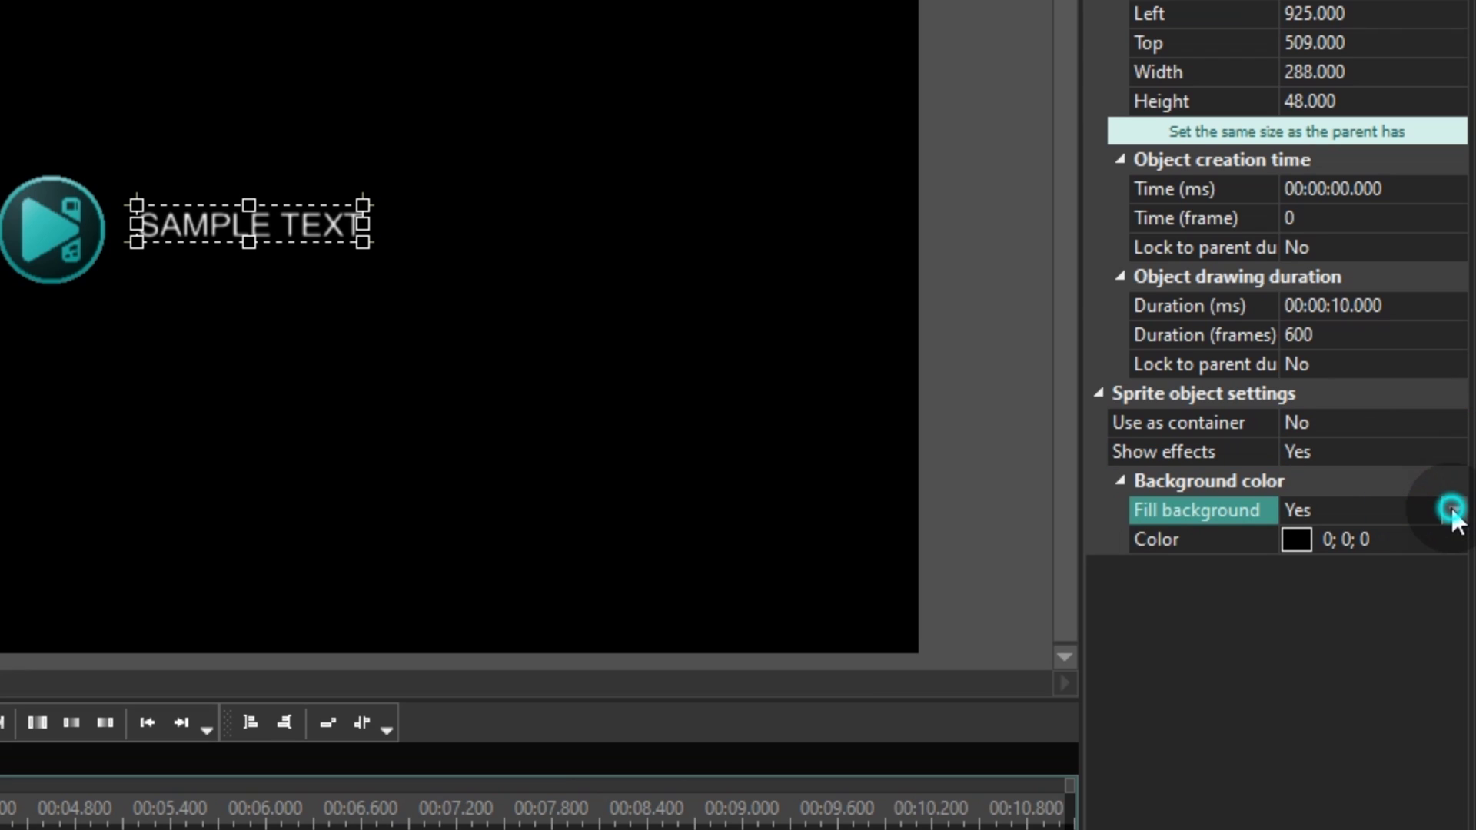
click(1452, 510)
click(1413, 570)
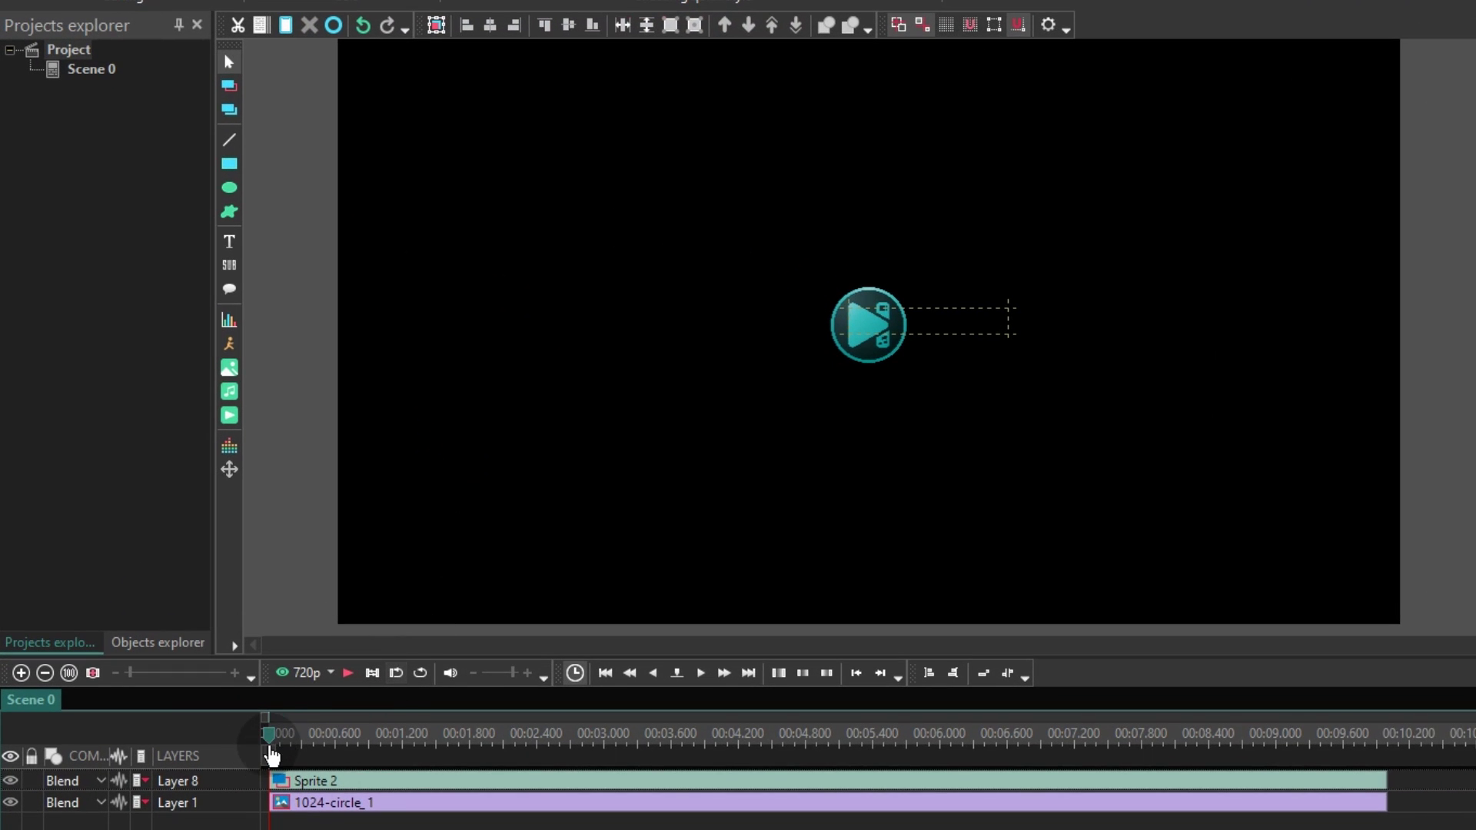
- Preview the logo and text animation from the beginning of Scene 0
click(272, 740)
key(space)
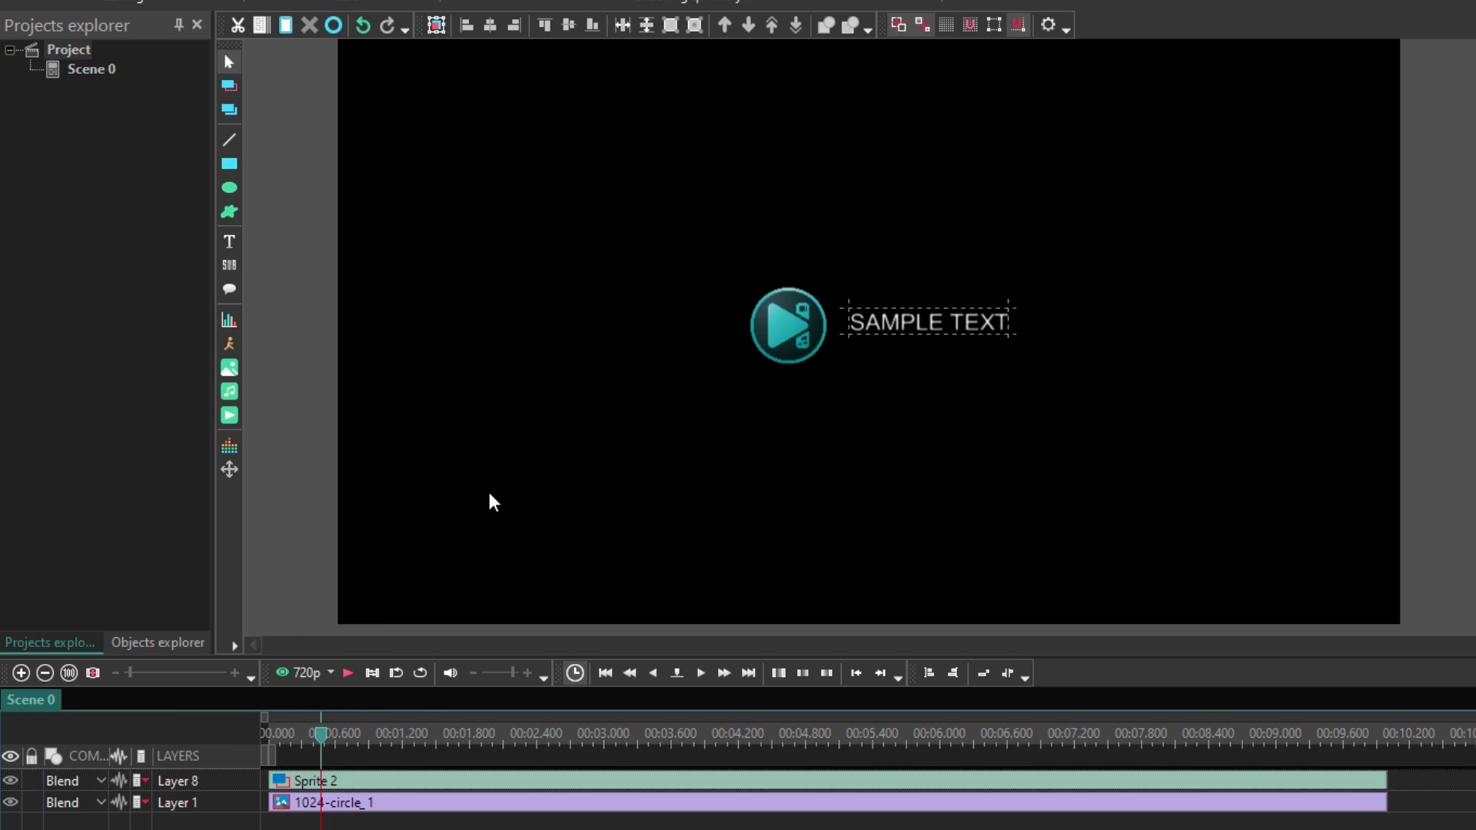
click(271, 732)
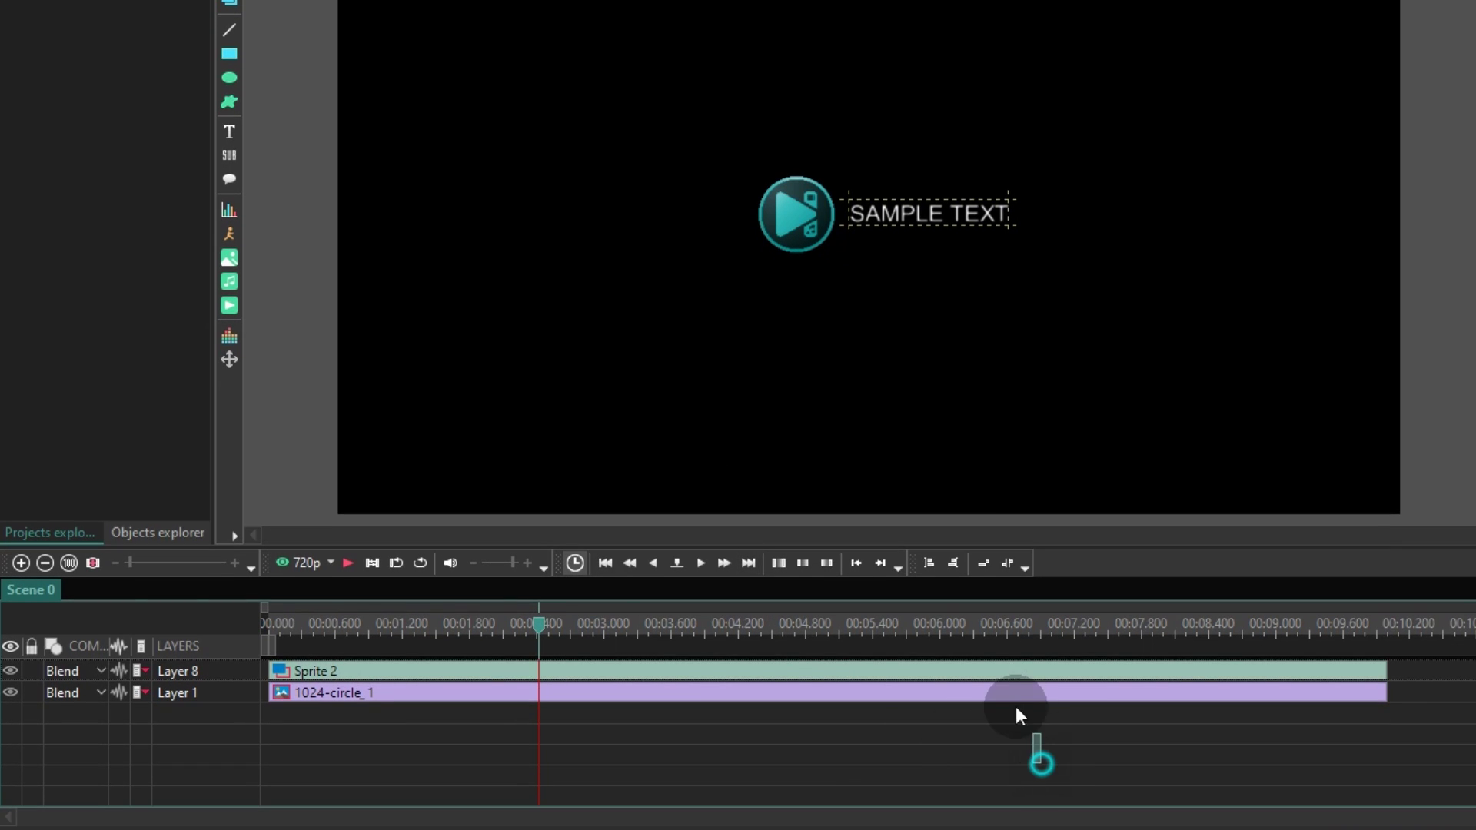
- Trim the text sprite and logo clips together to a duration of 00:00:02.416 and preview their second half
drag(1017, 715, 989, 663)
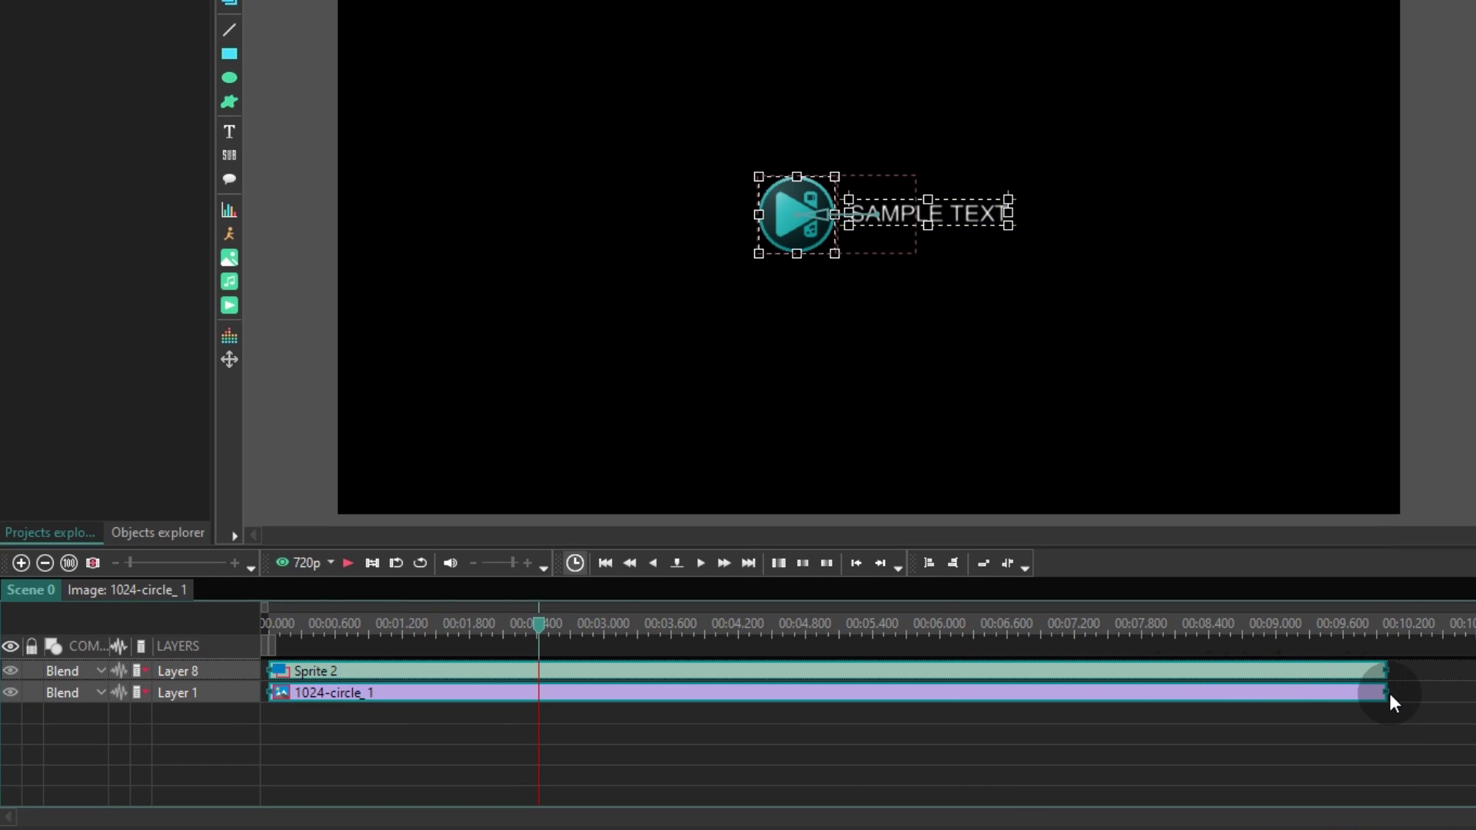
drag(1388, 694, 530, 695)
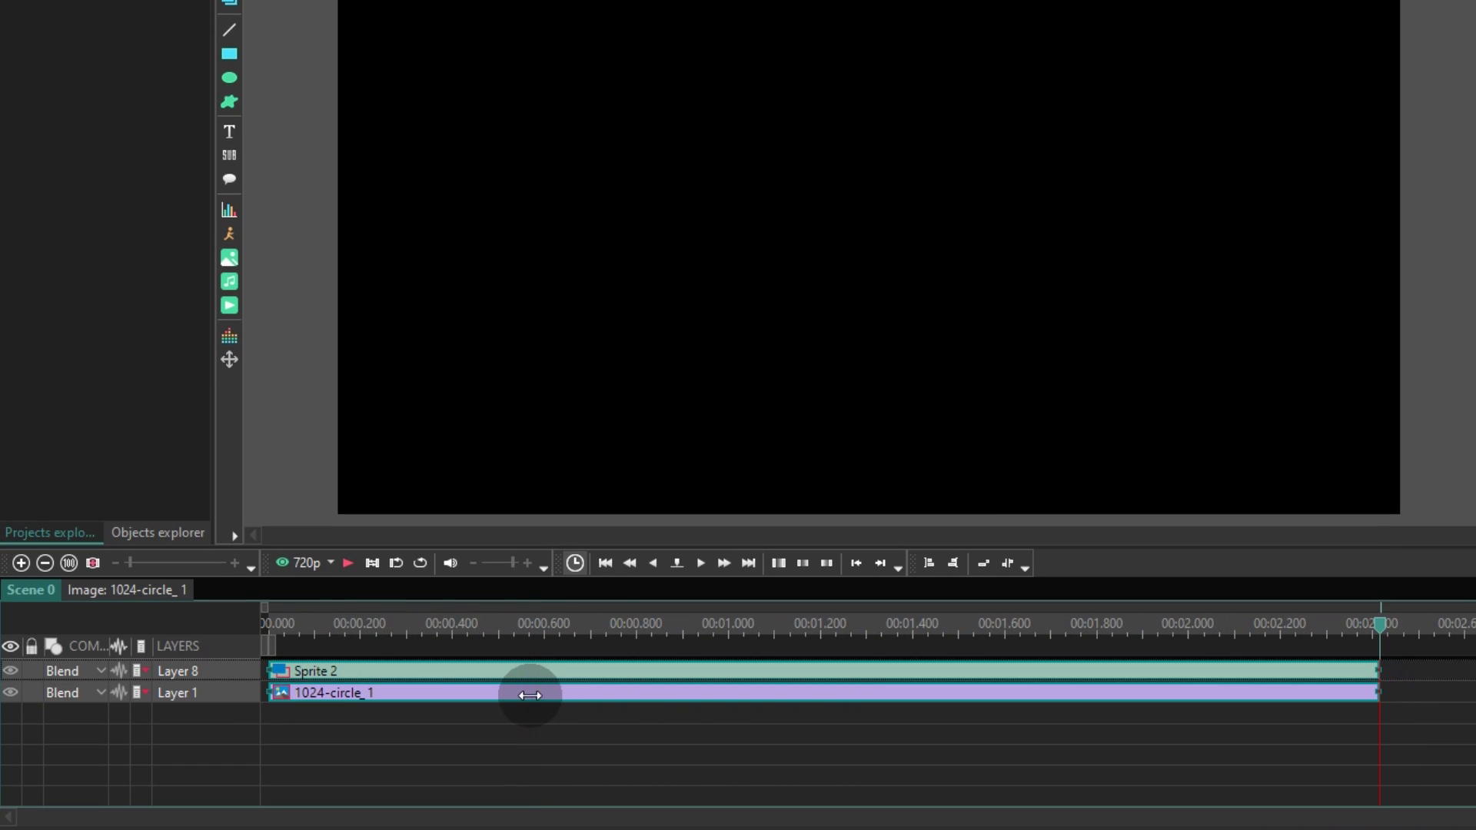
click(738, 768)
click(829, 620)
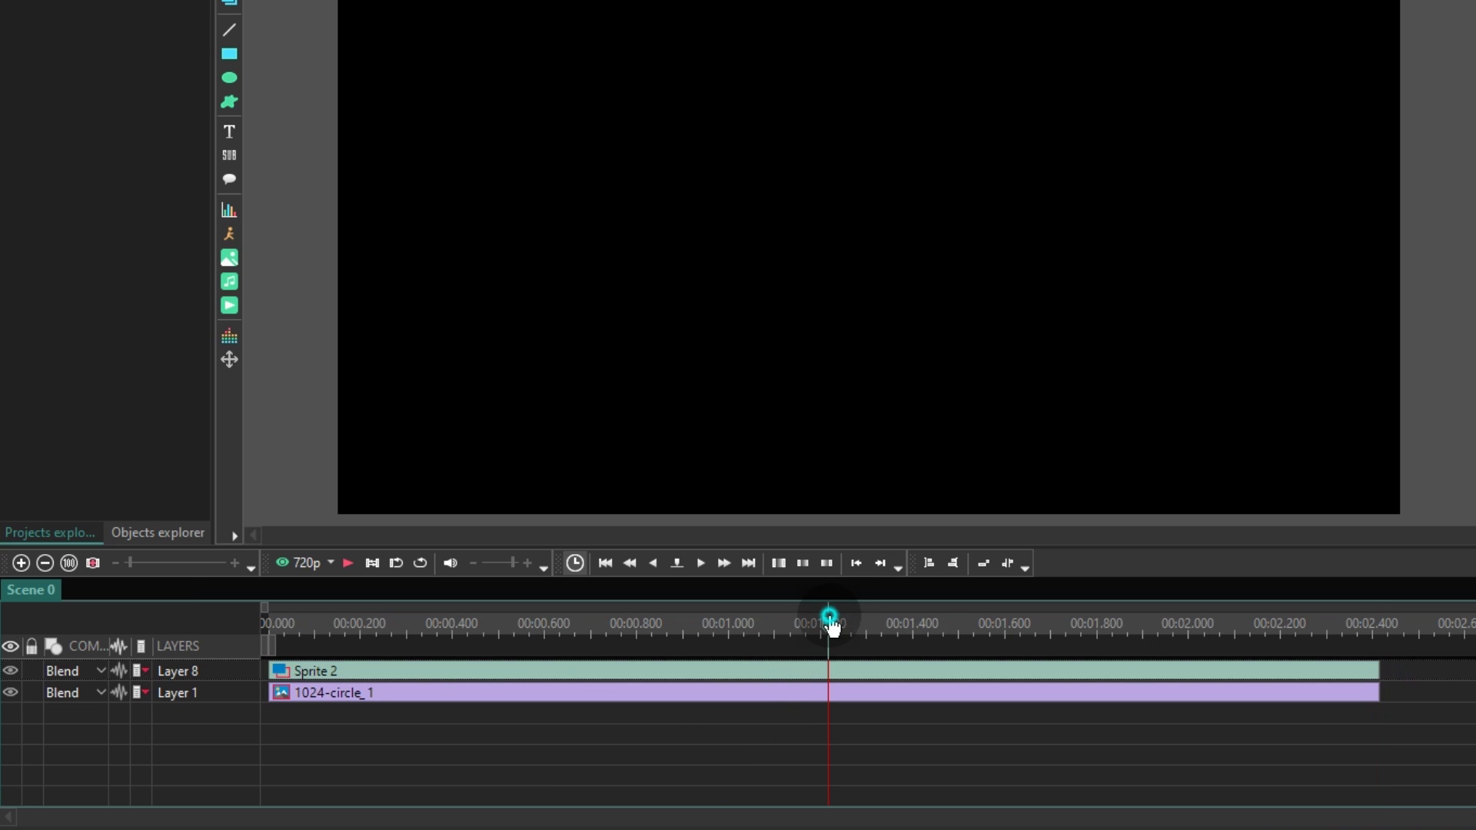
key(space)
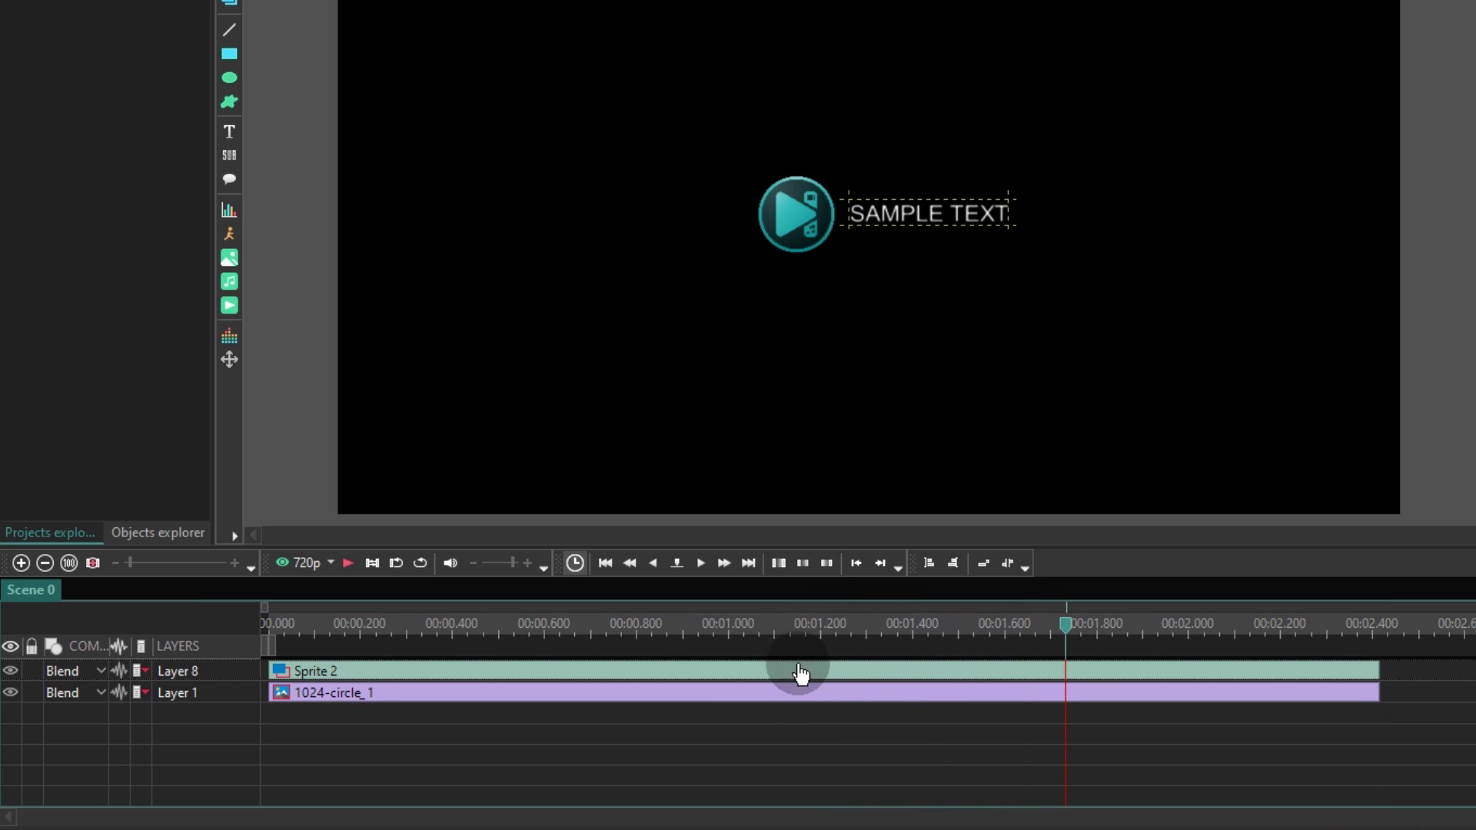
- Add a Fade out transparency effect to the text sprite, positioned to the scene end
double_click(745, 675)
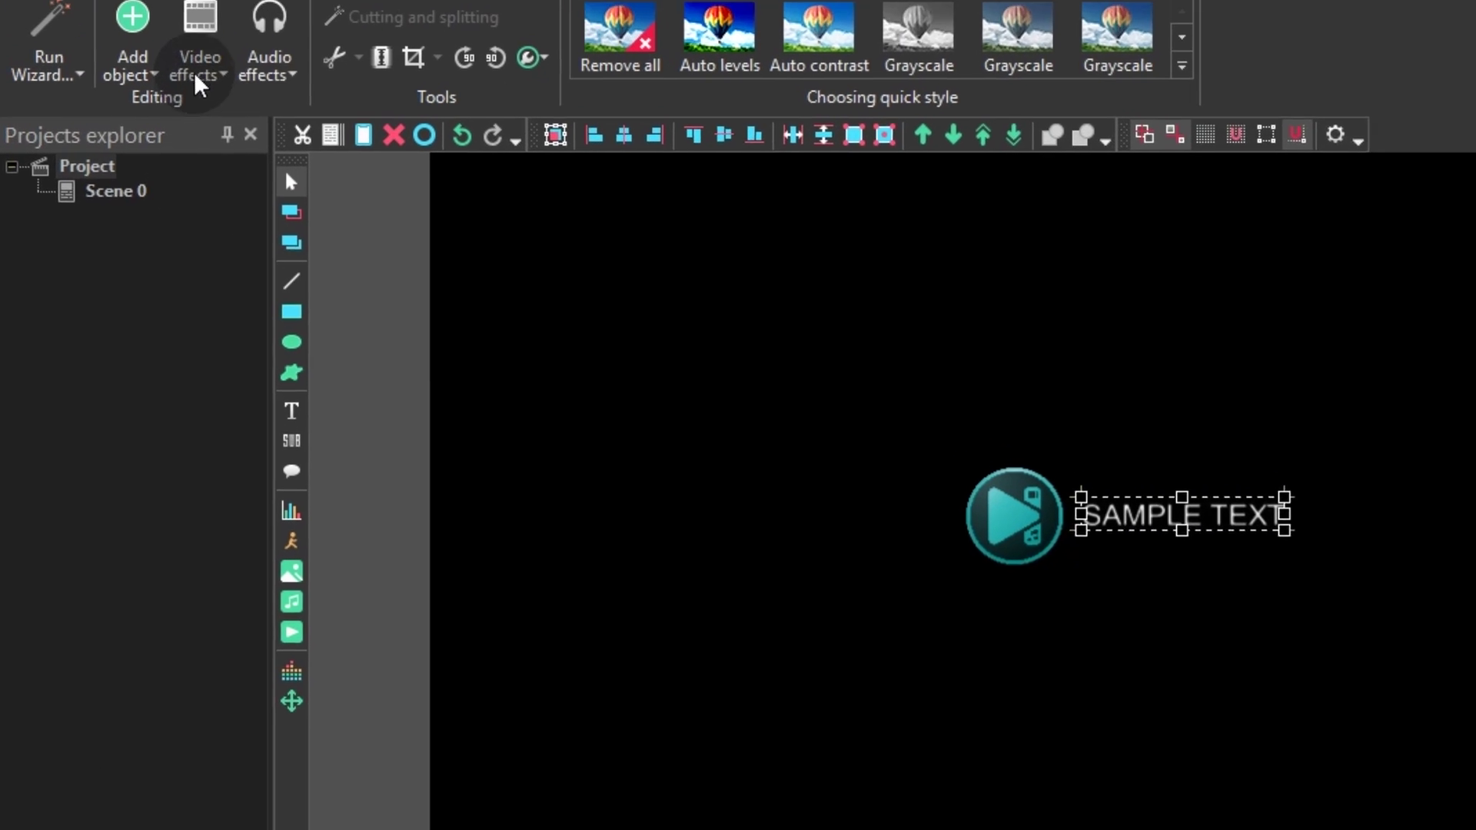
click(196, 67)
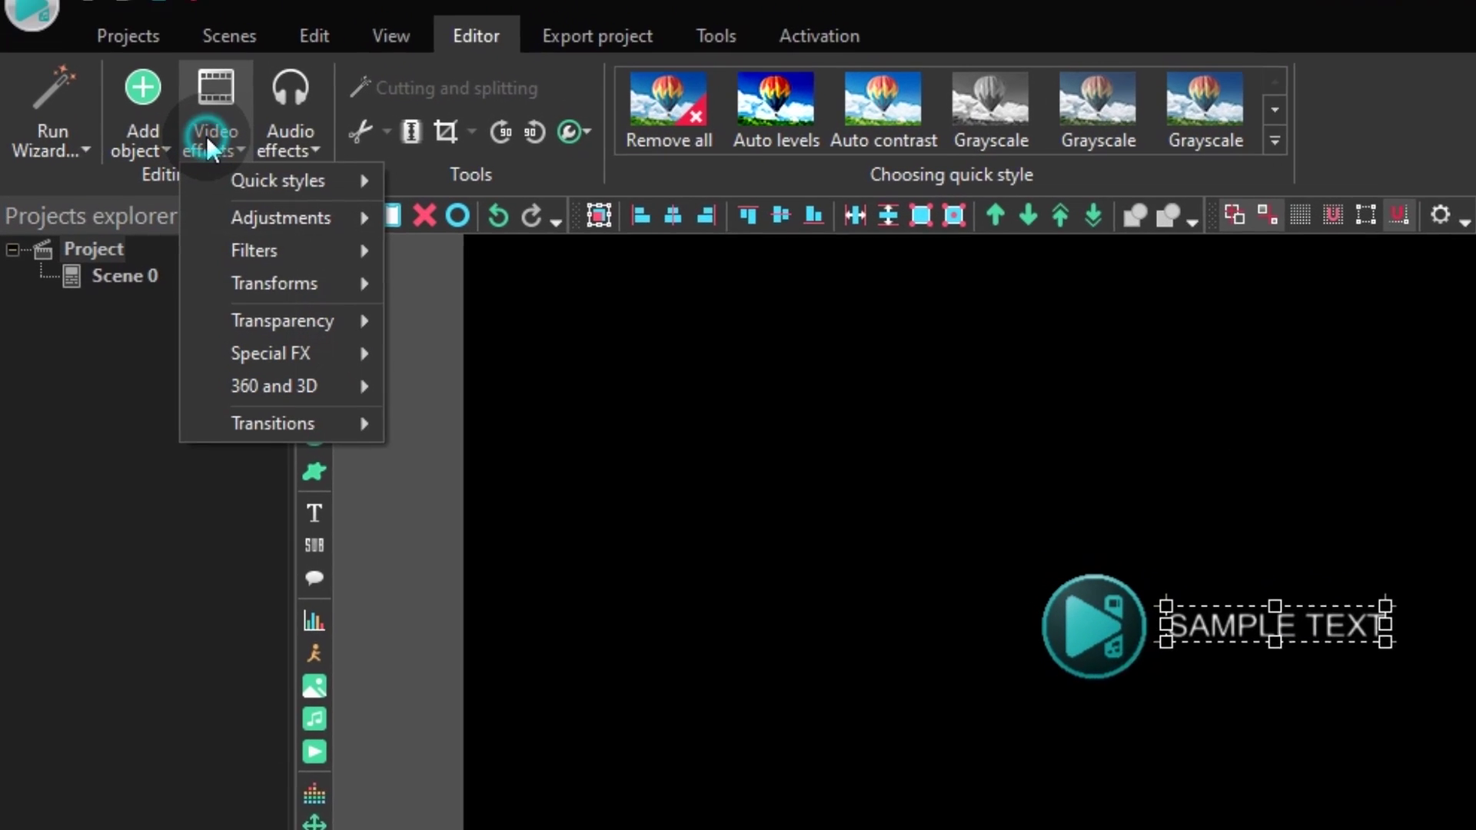
mouse_move(284, 312)
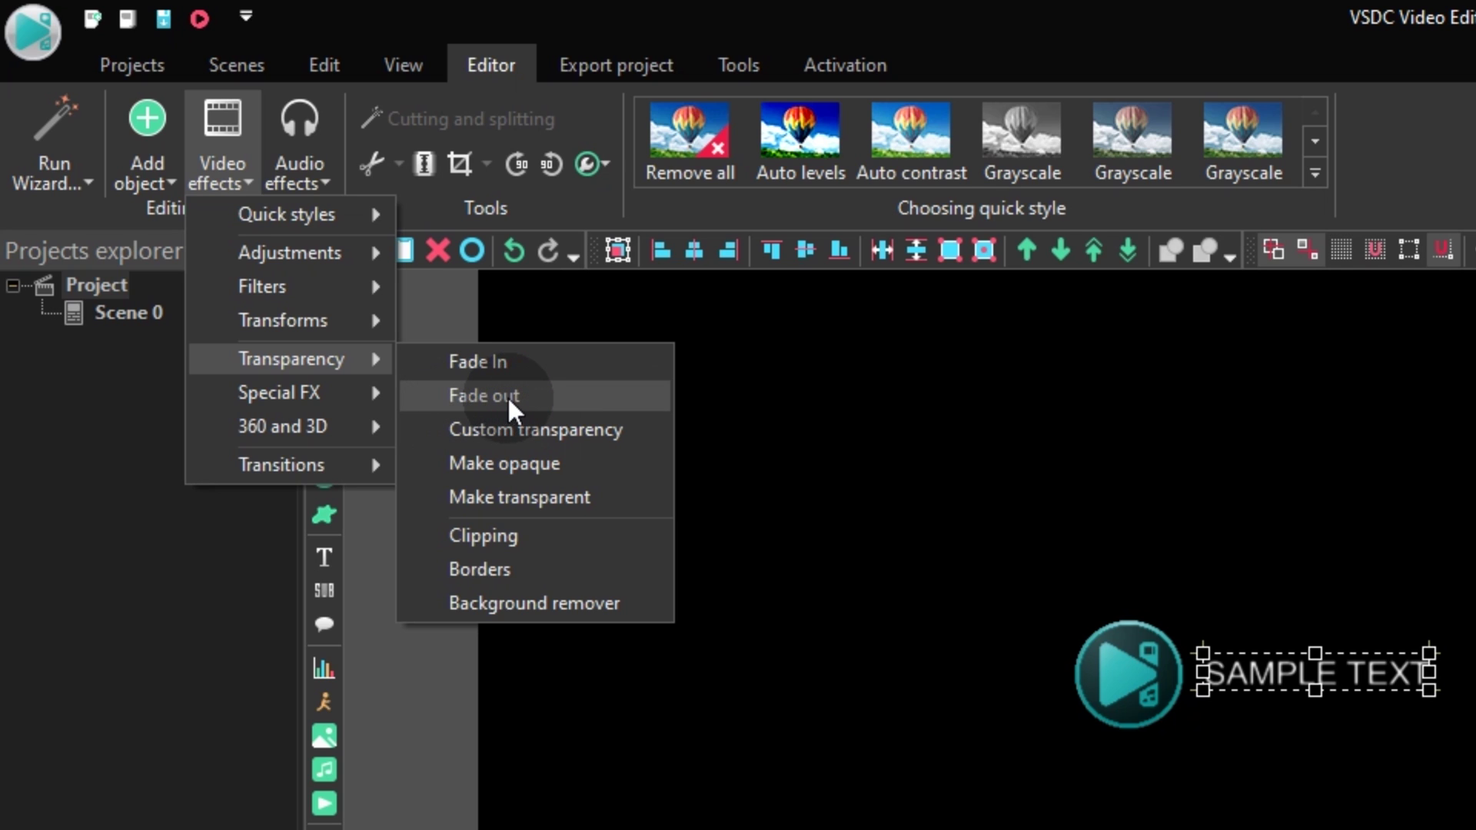
click(446, 397)
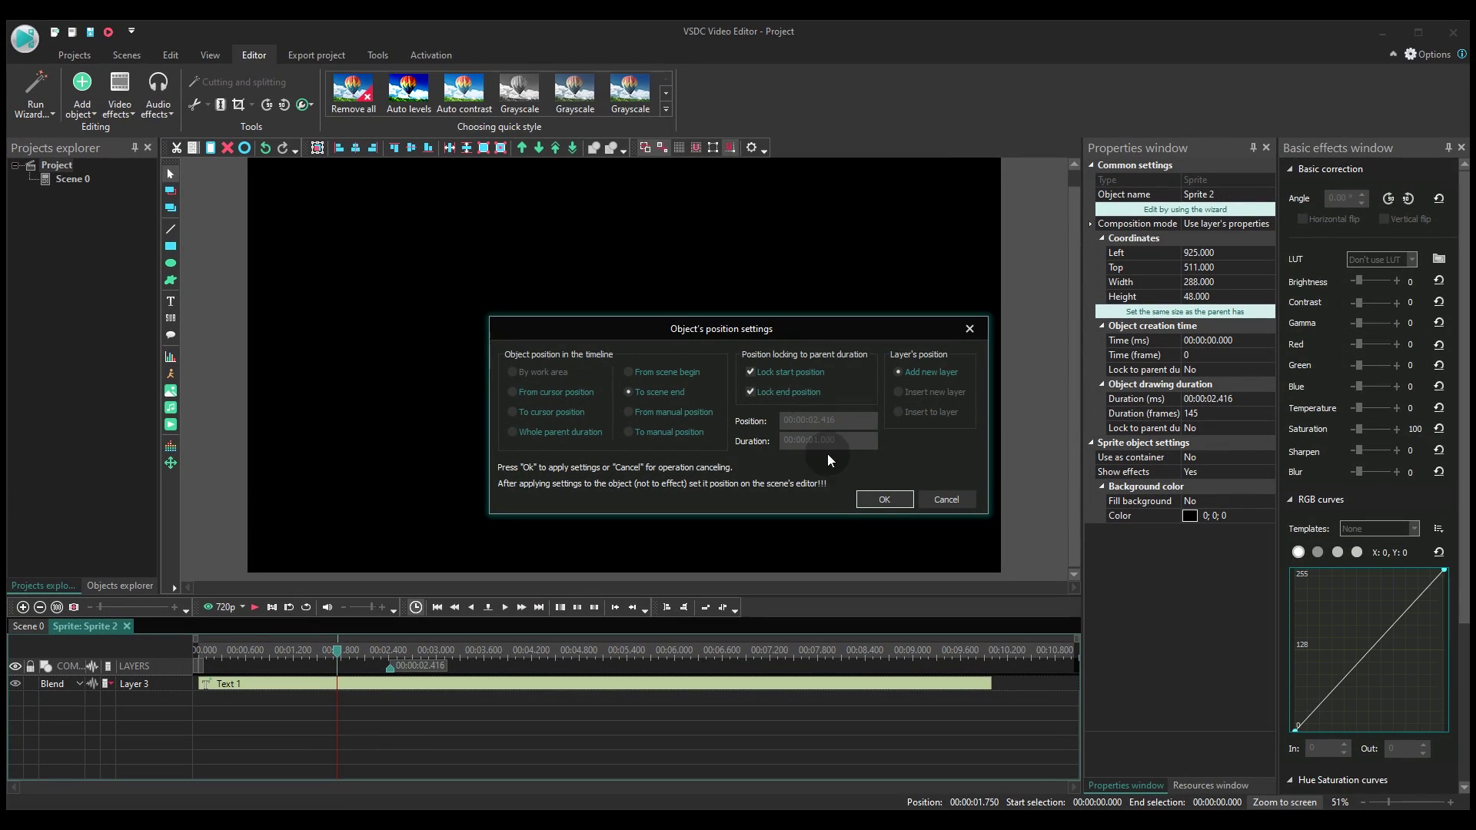
click(877, 500)
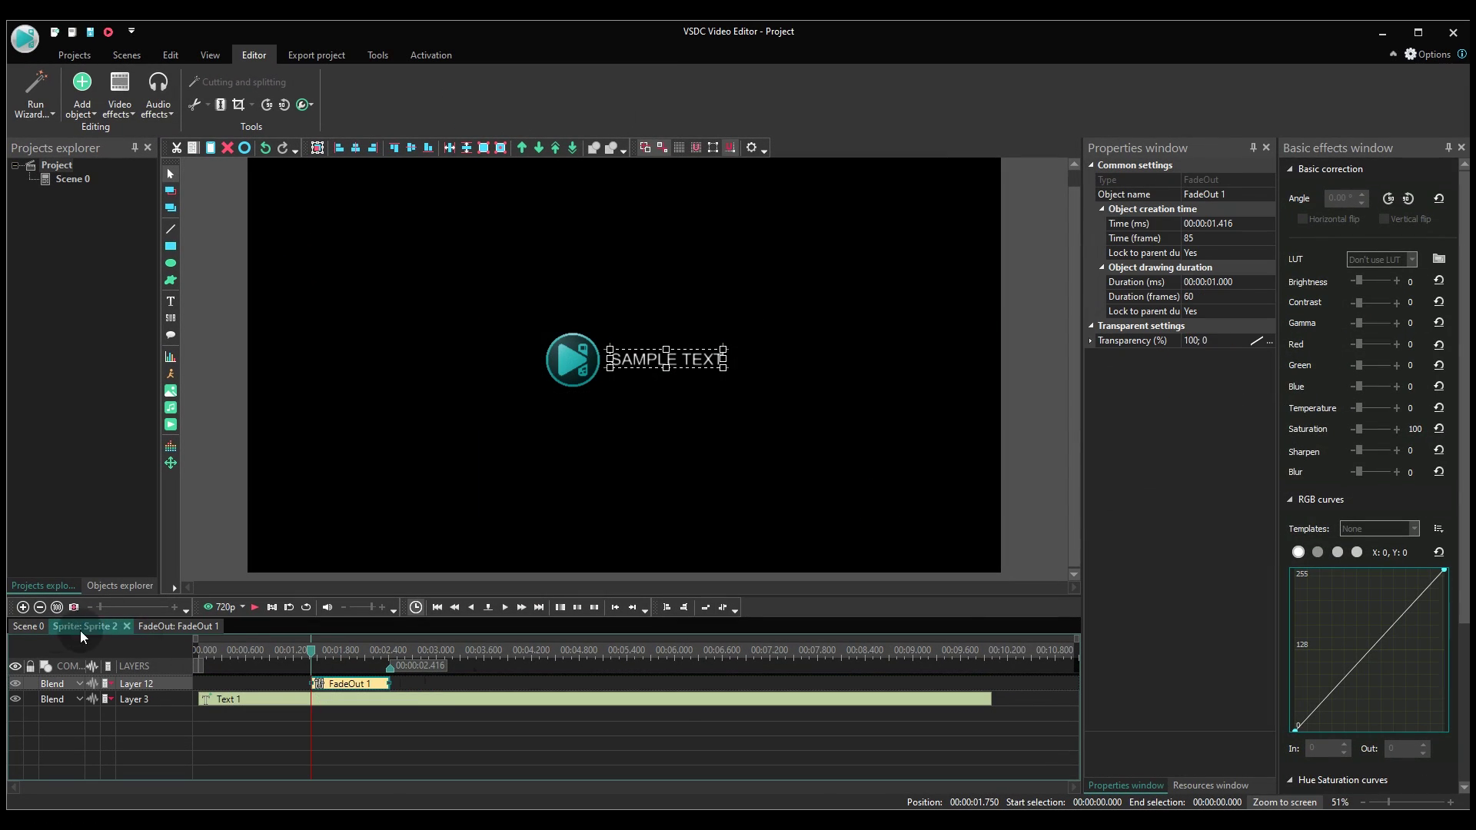
- Add a Fade out transparency effect to the 1024-circle logo image and return to Scene 0
click(684, 701)
double_click(685, 699)
click(119, 96)
mouse_move(154, 202)
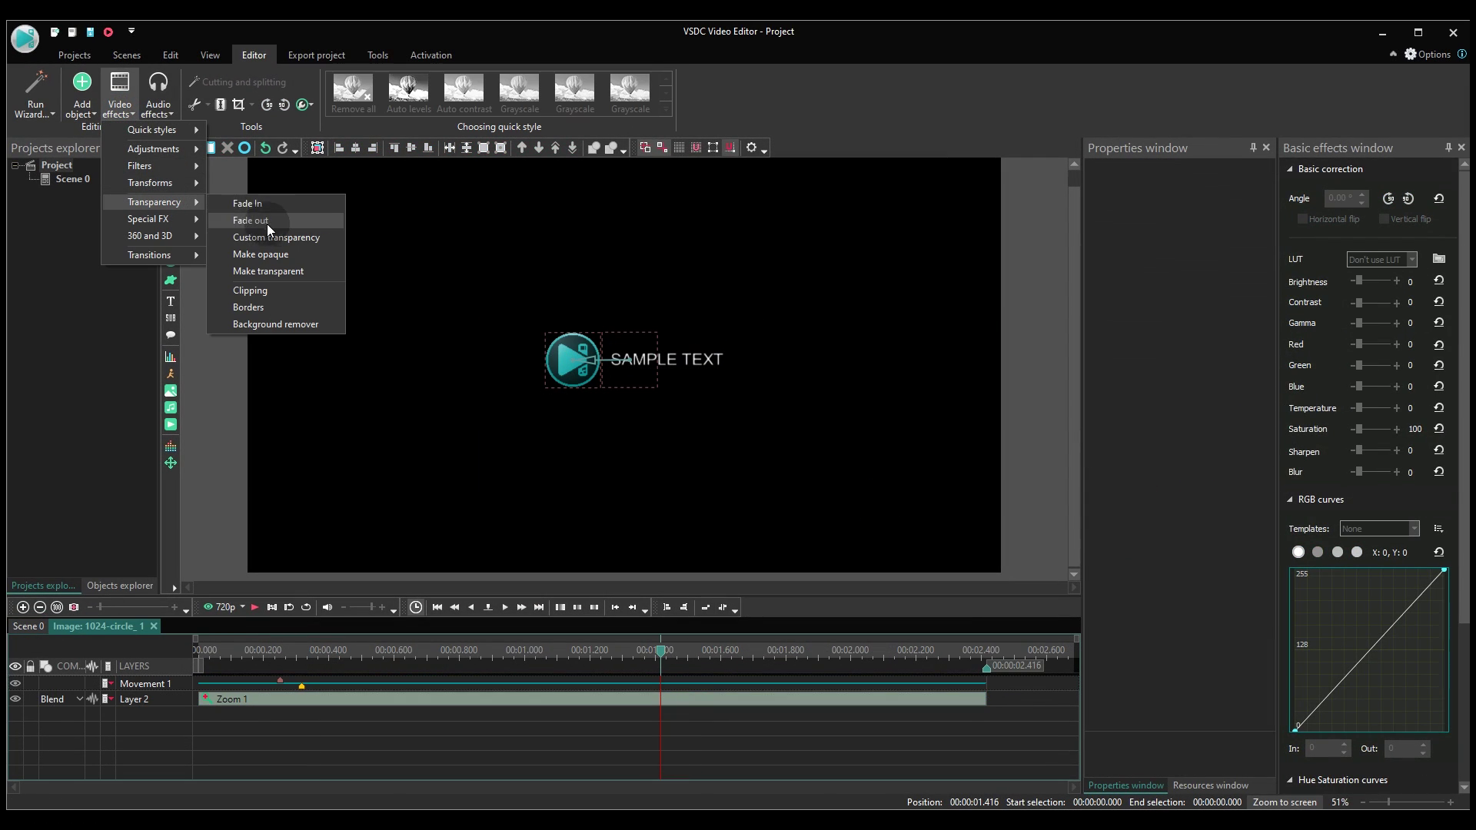
click(269, 221)
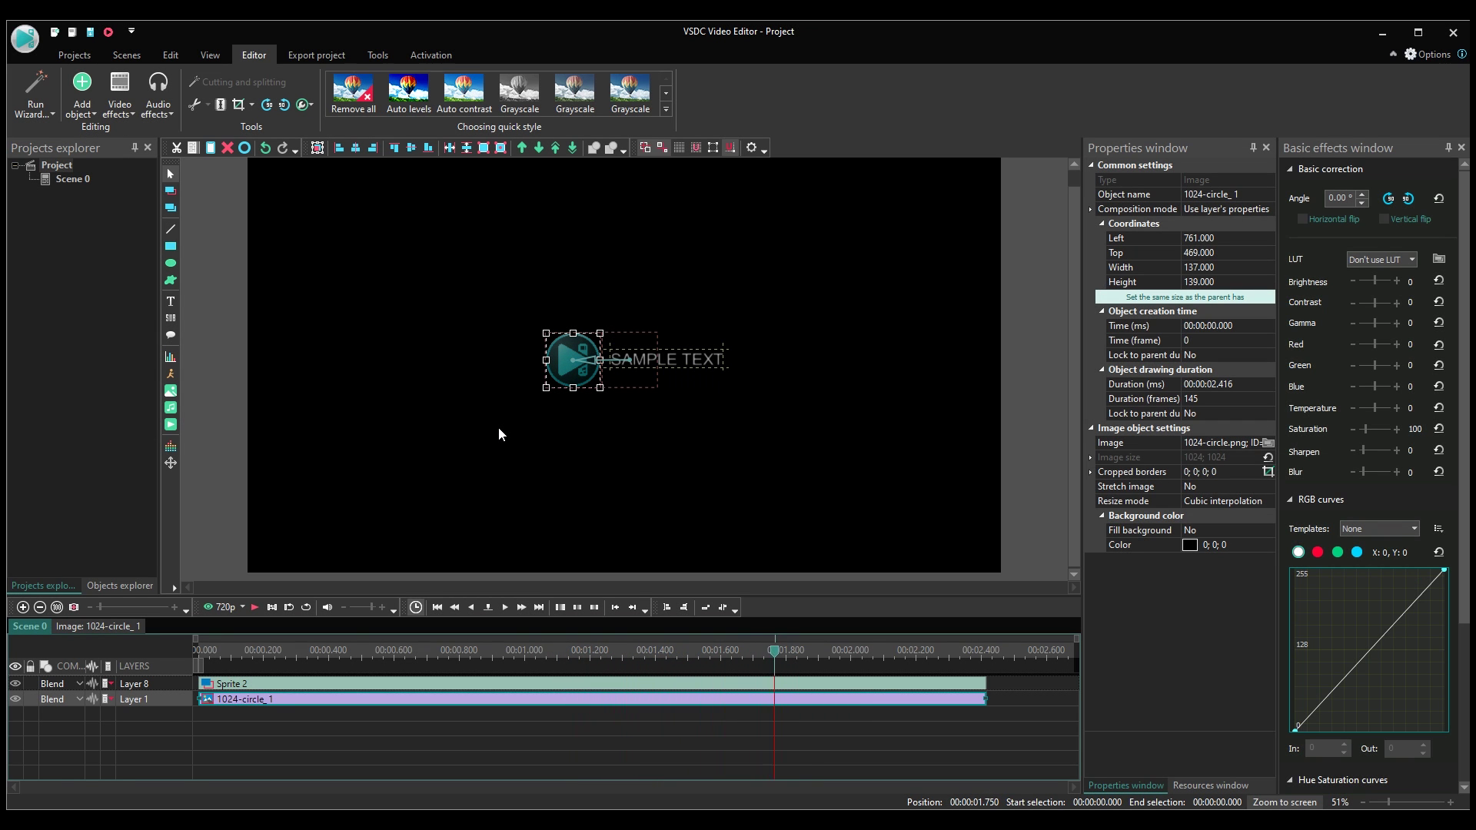
click(547, 718)
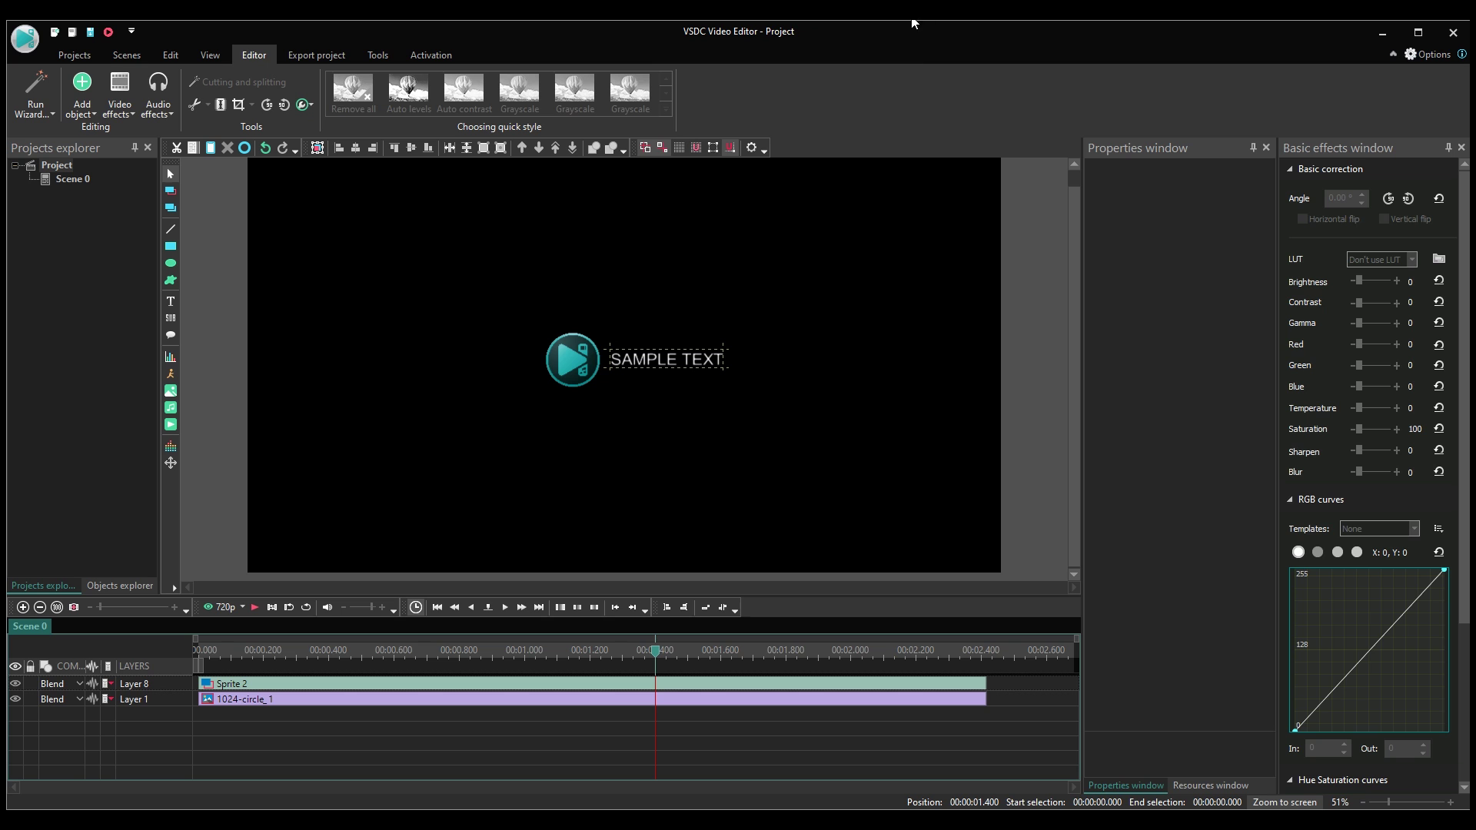
- Insert the CausewayBay video at 00:00:01.400 on a layer beneath the logo and text, and trim it to 00:00:02.866
click(776, 317)
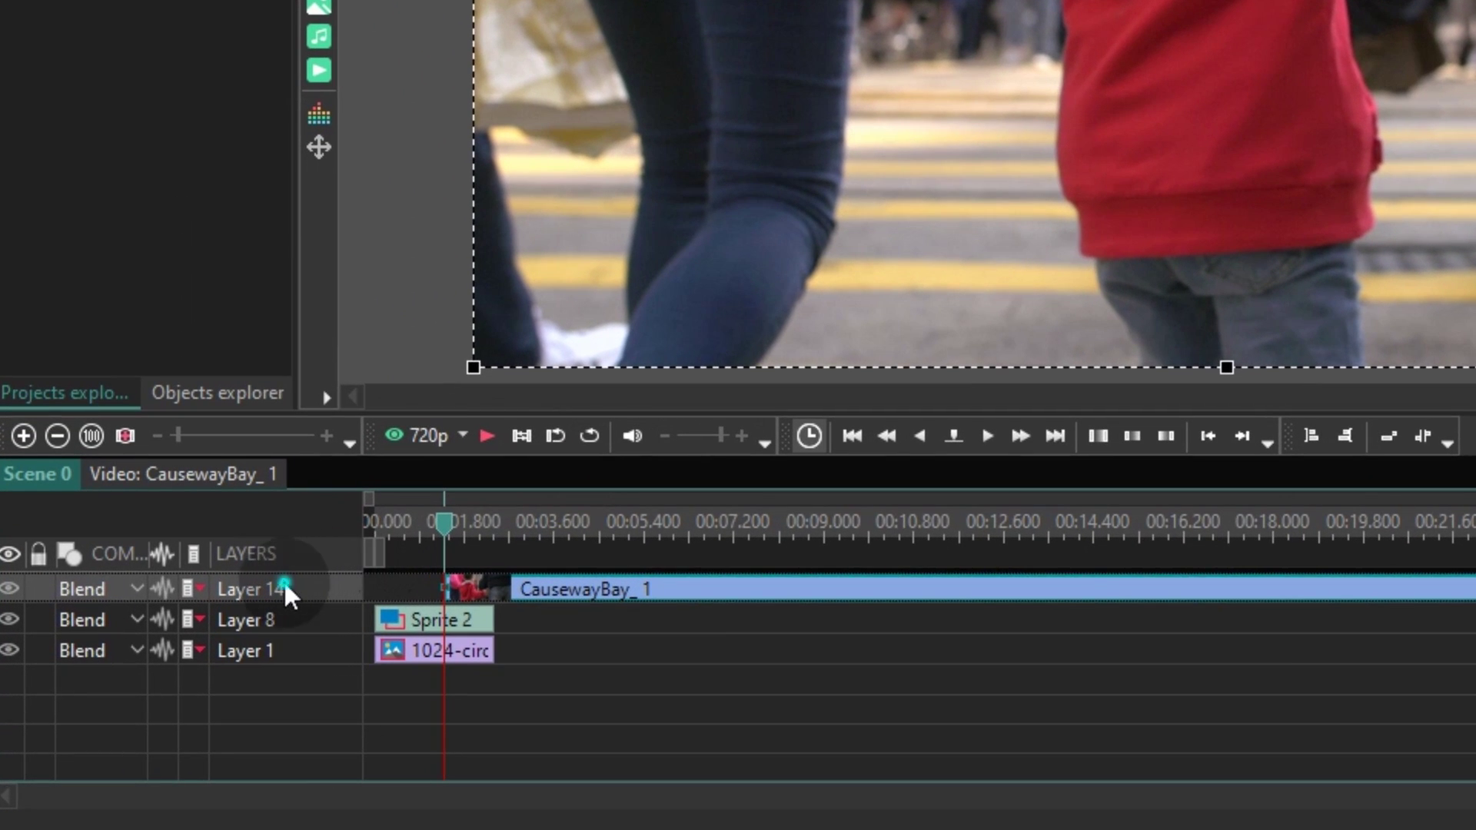
drag(284, 585, 265, 654)
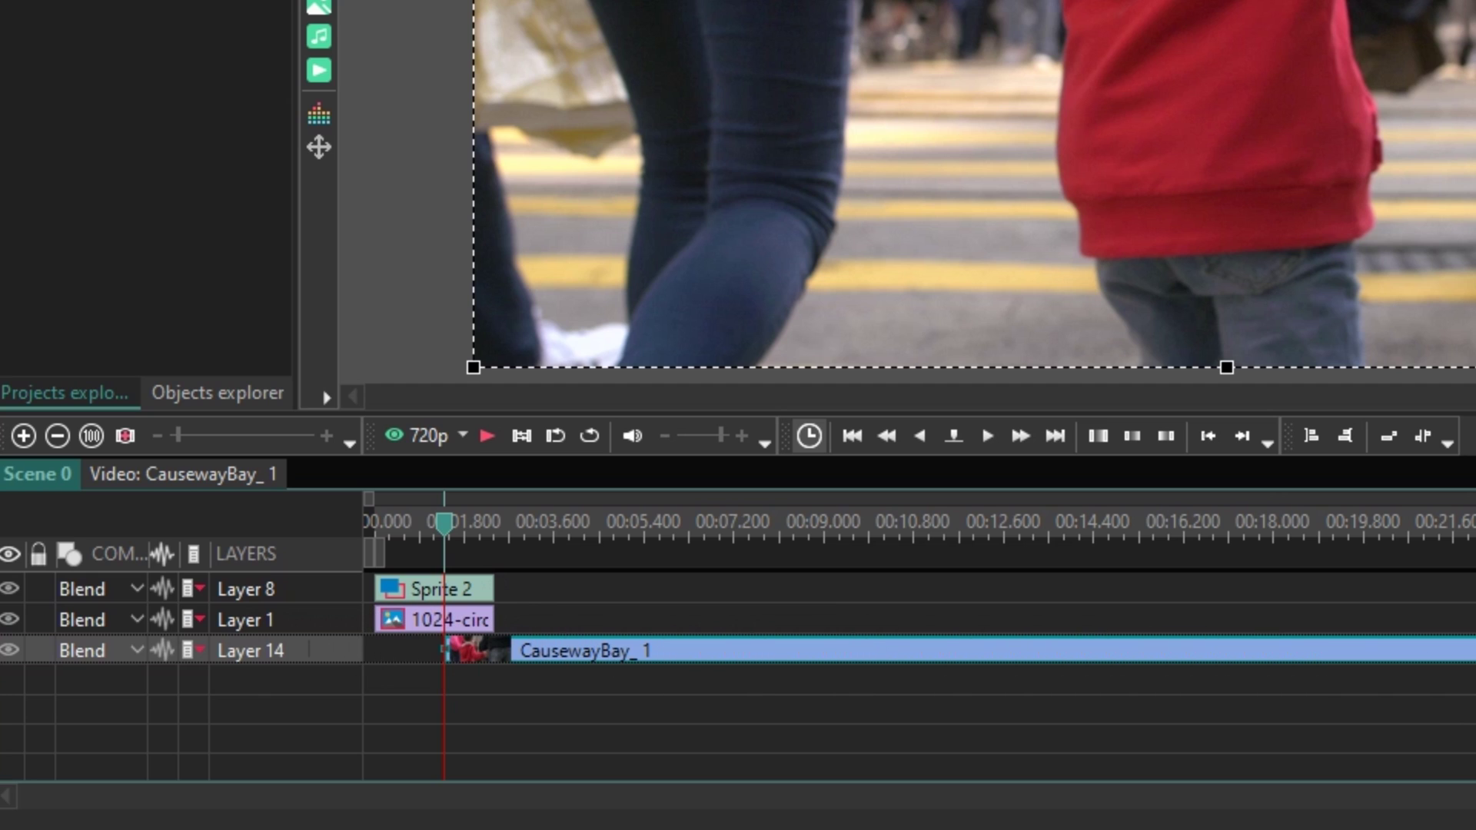
drag(1471, 650, 583, 695)
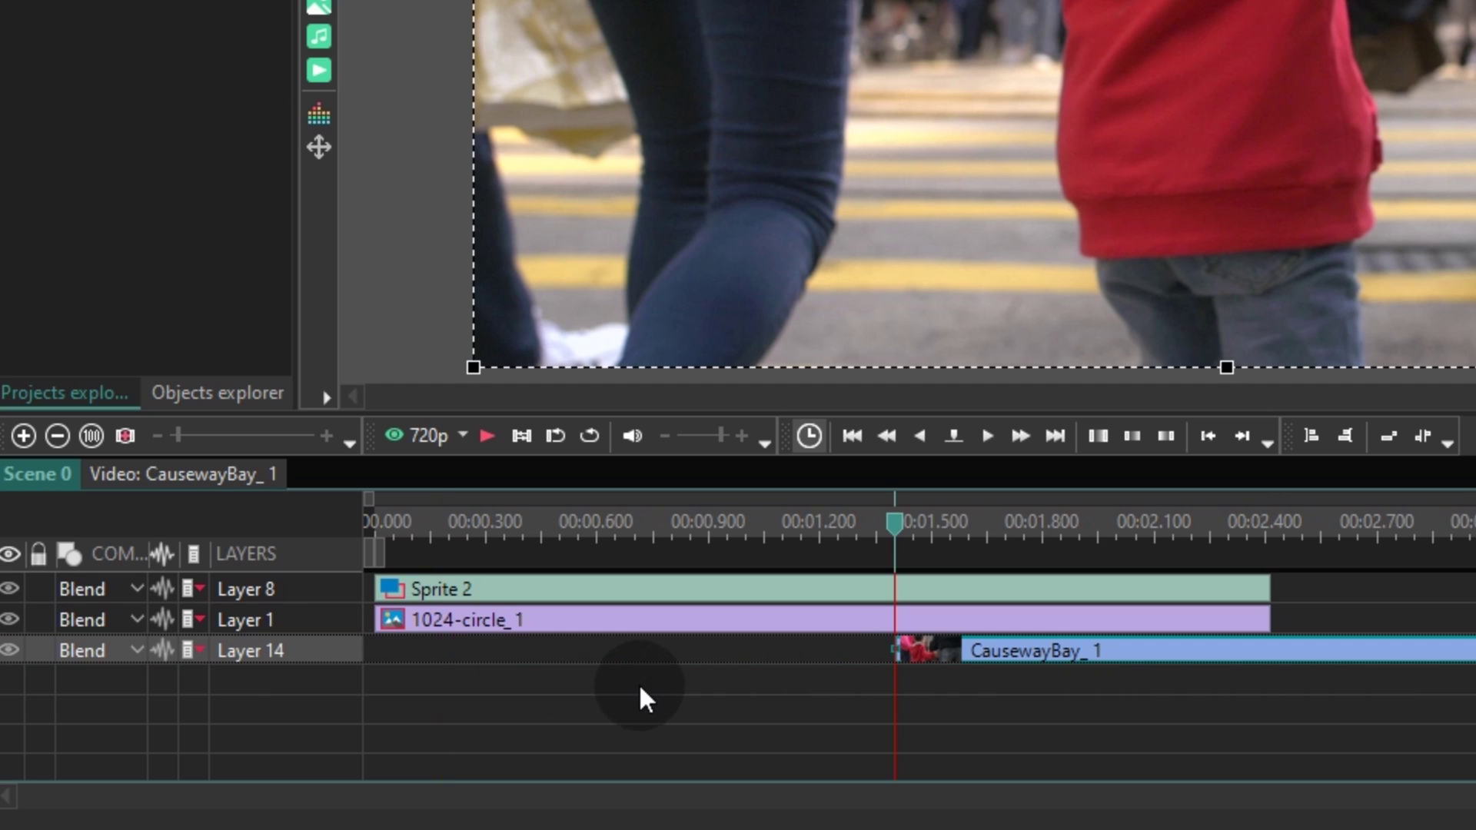
- Add a Wipe transition lasting 00:00:01.000 to the CausewayBay video, move it to the clip's beginning and preview it
double_click(1035, 651)
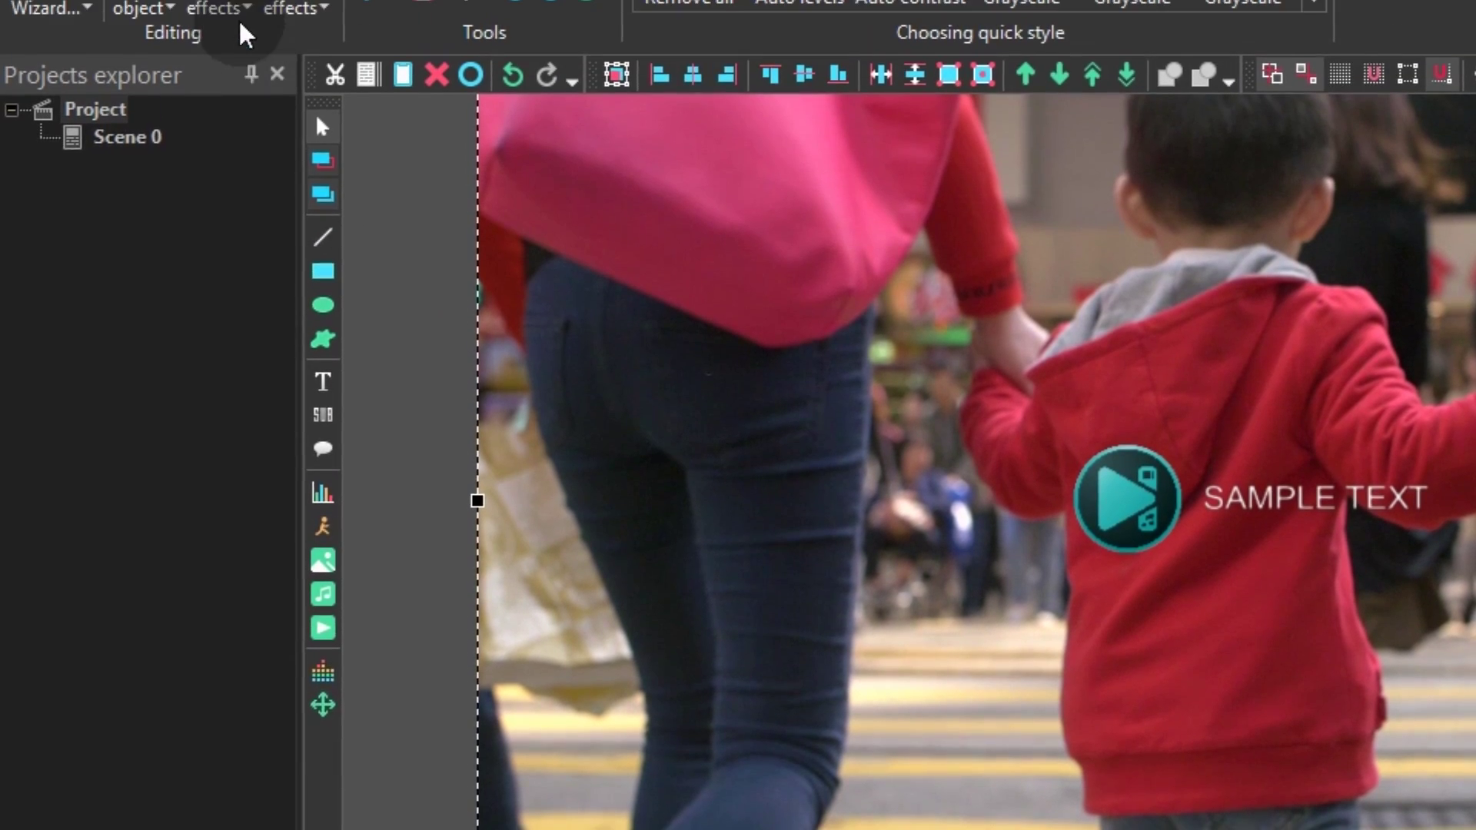
click(229, 136)
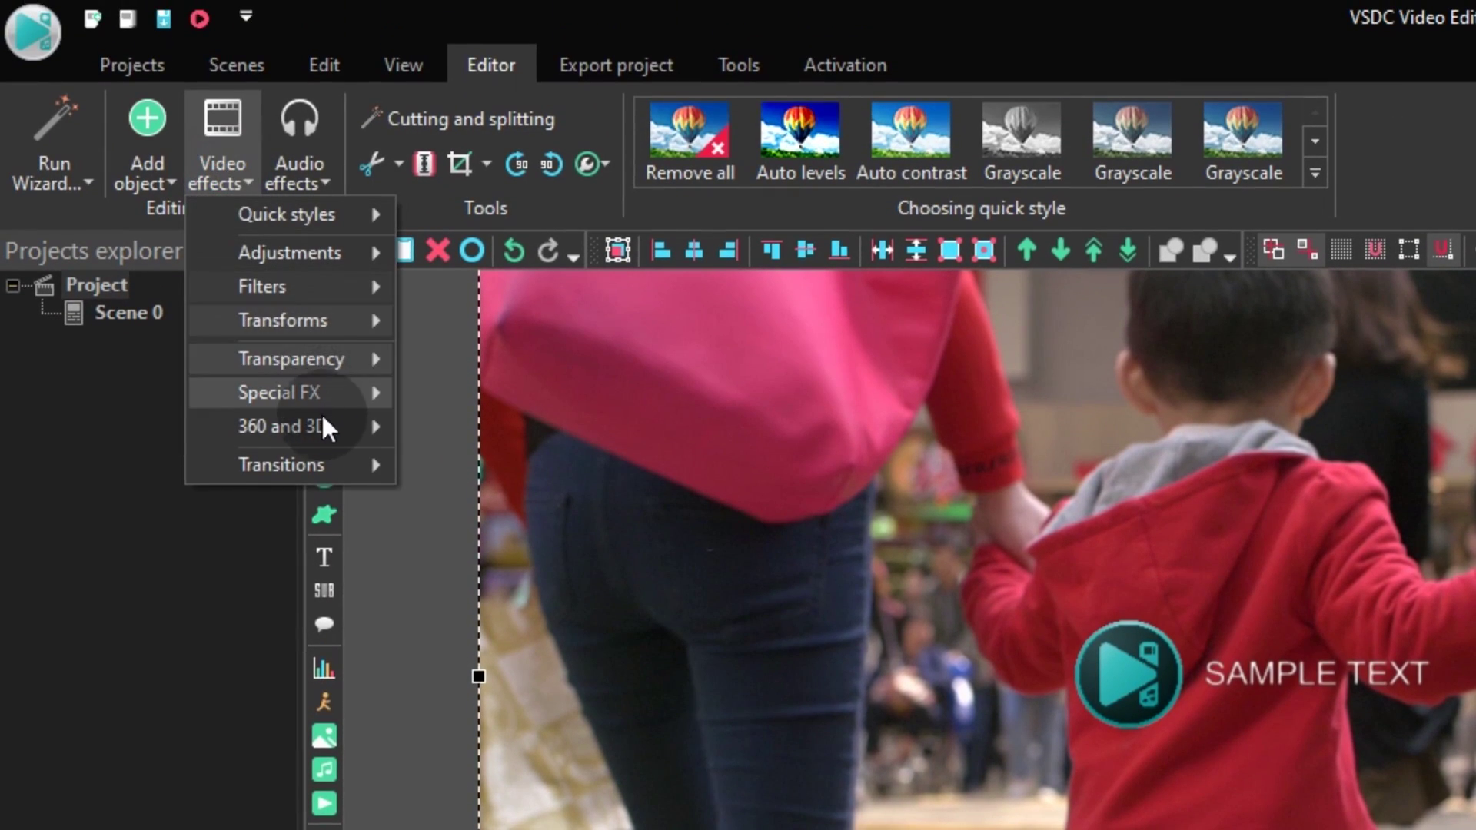
mouse_move(321, 465)
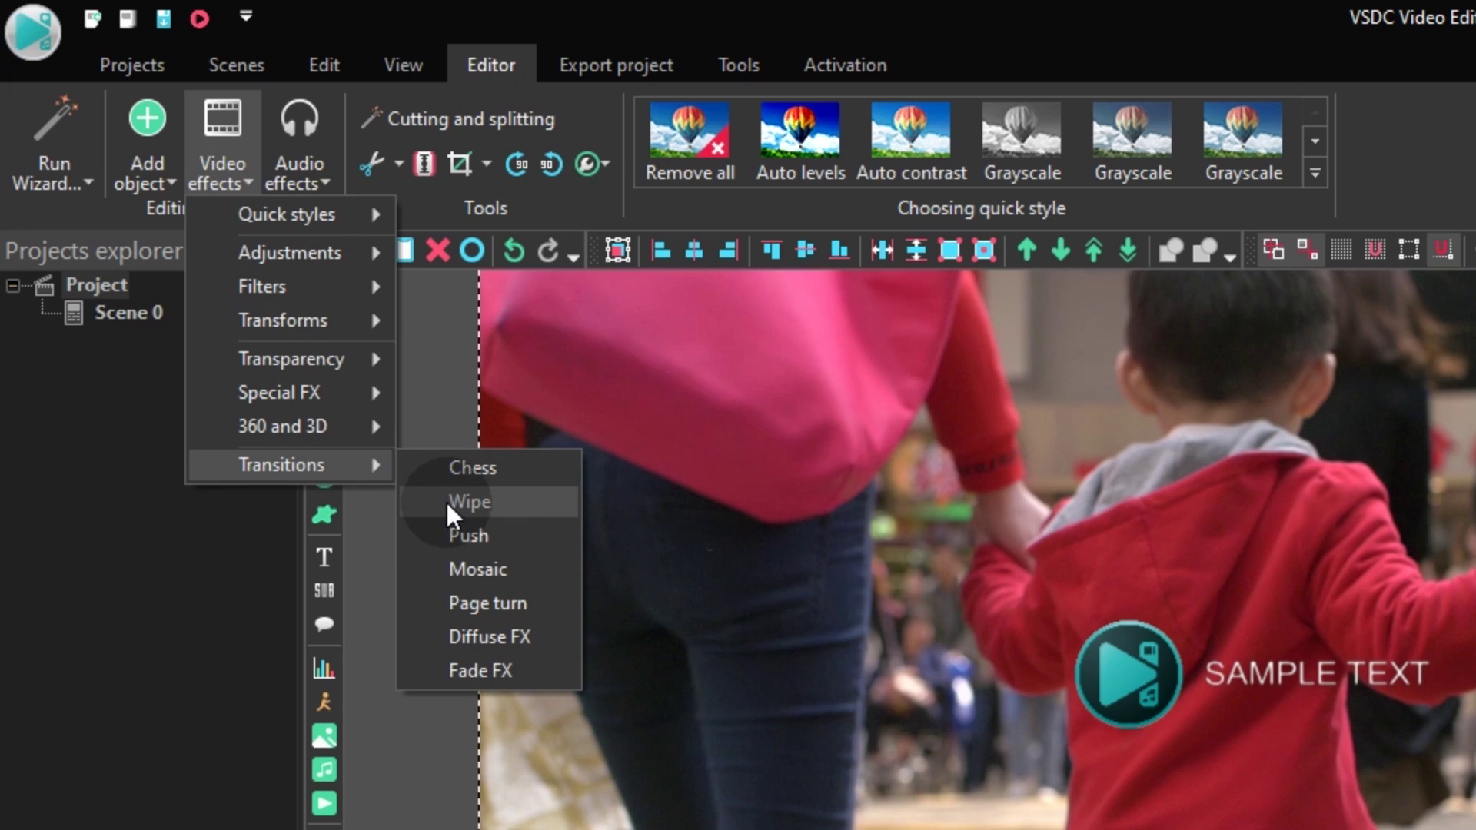
click(505, 504)
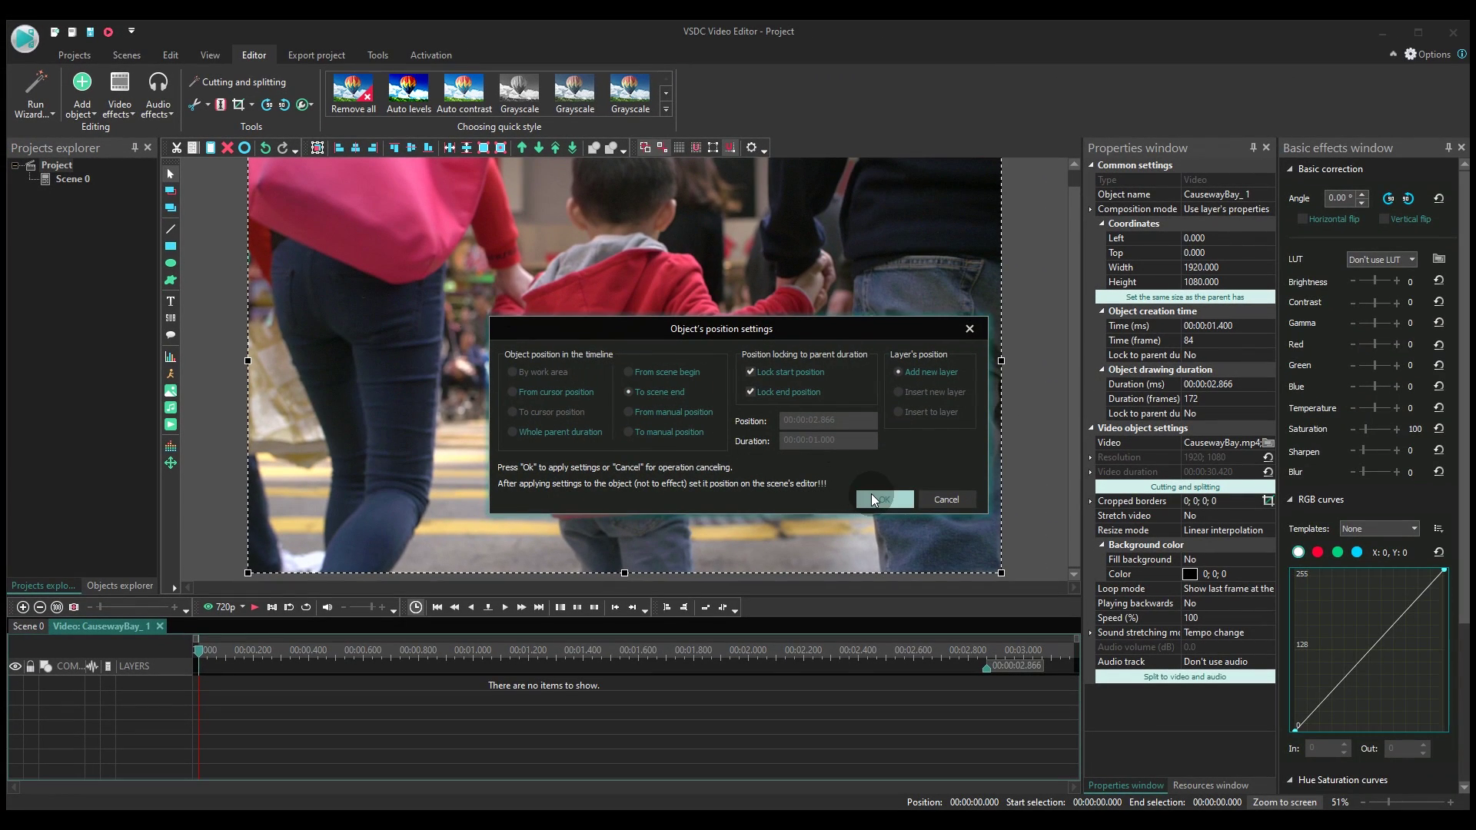
click(872, 500)
drag(806, 682, 295, 683)
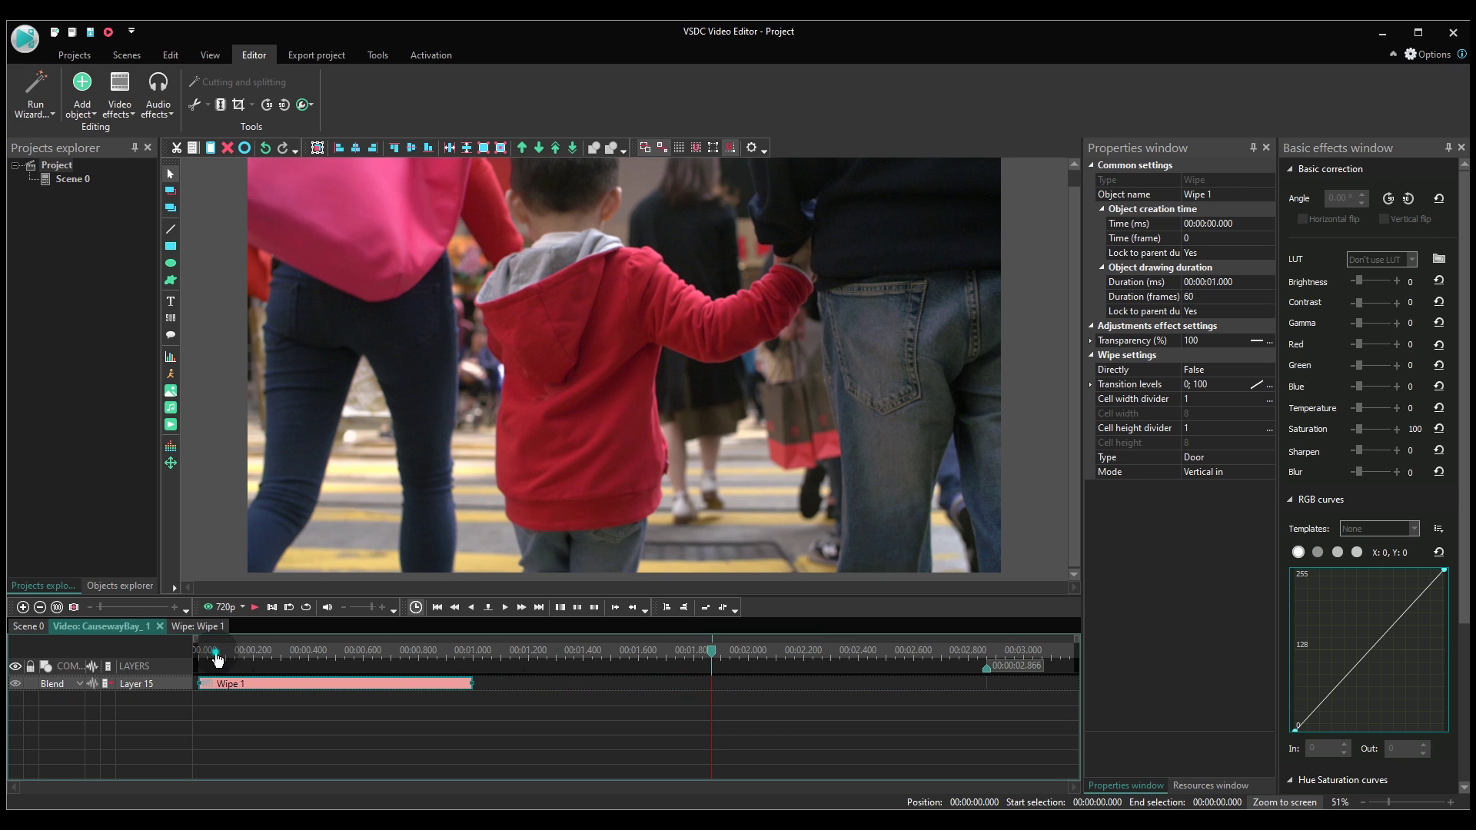
click(216, 655)
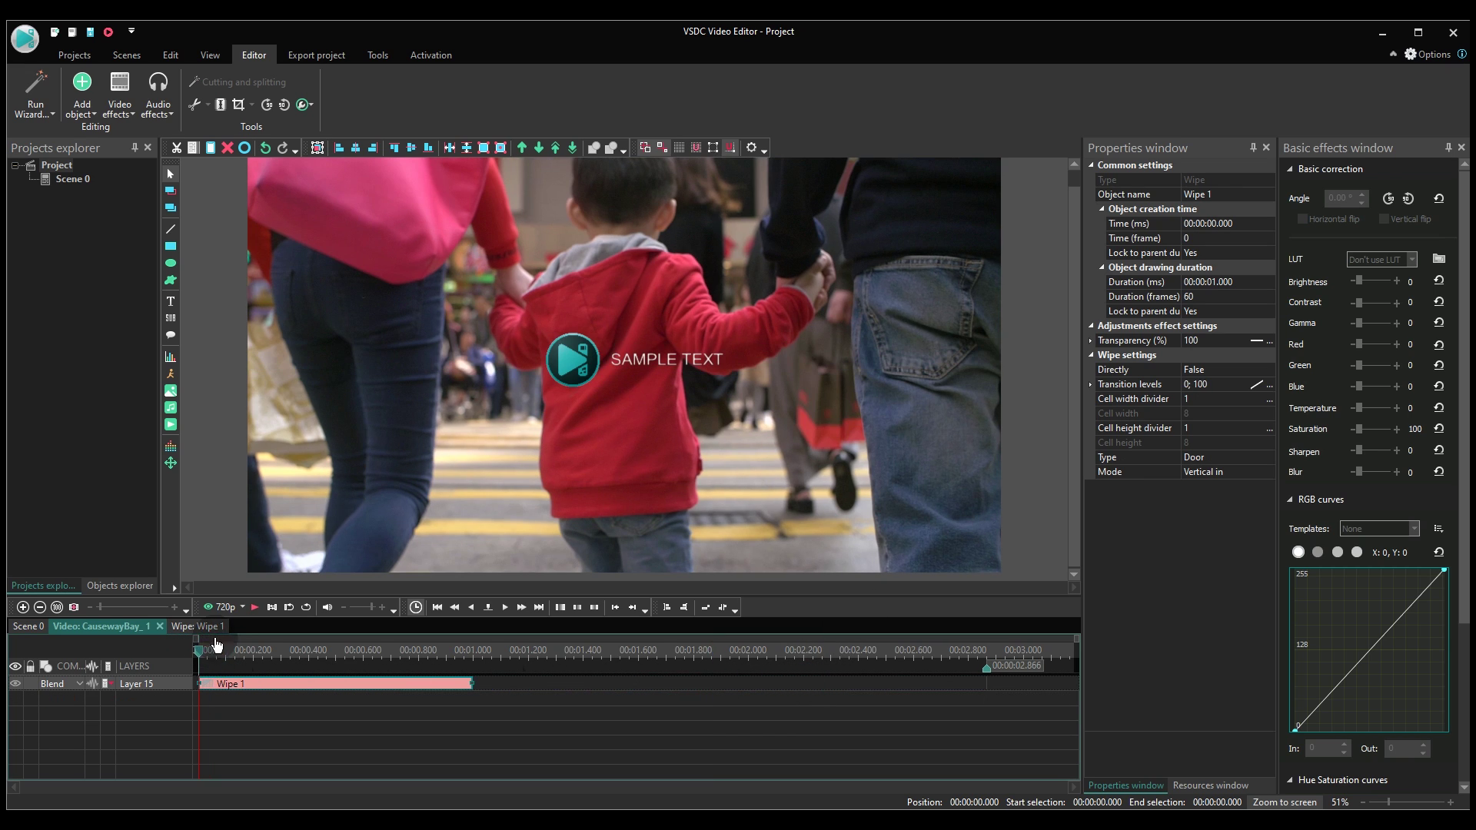
click(253, 607)
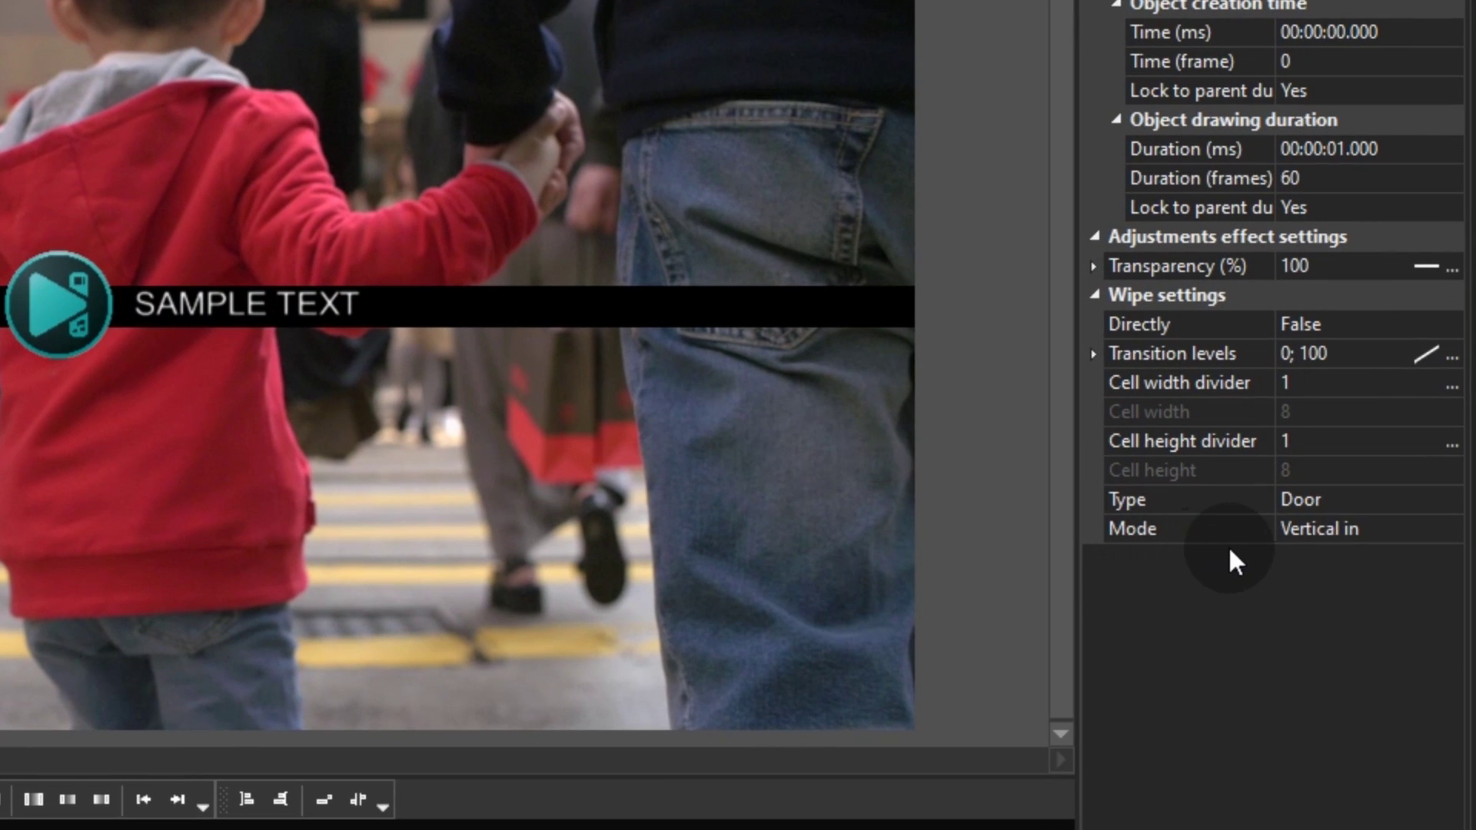
- Set the wipe transition's mode to Vertical out and its Directly option to True
click(1409, 527)
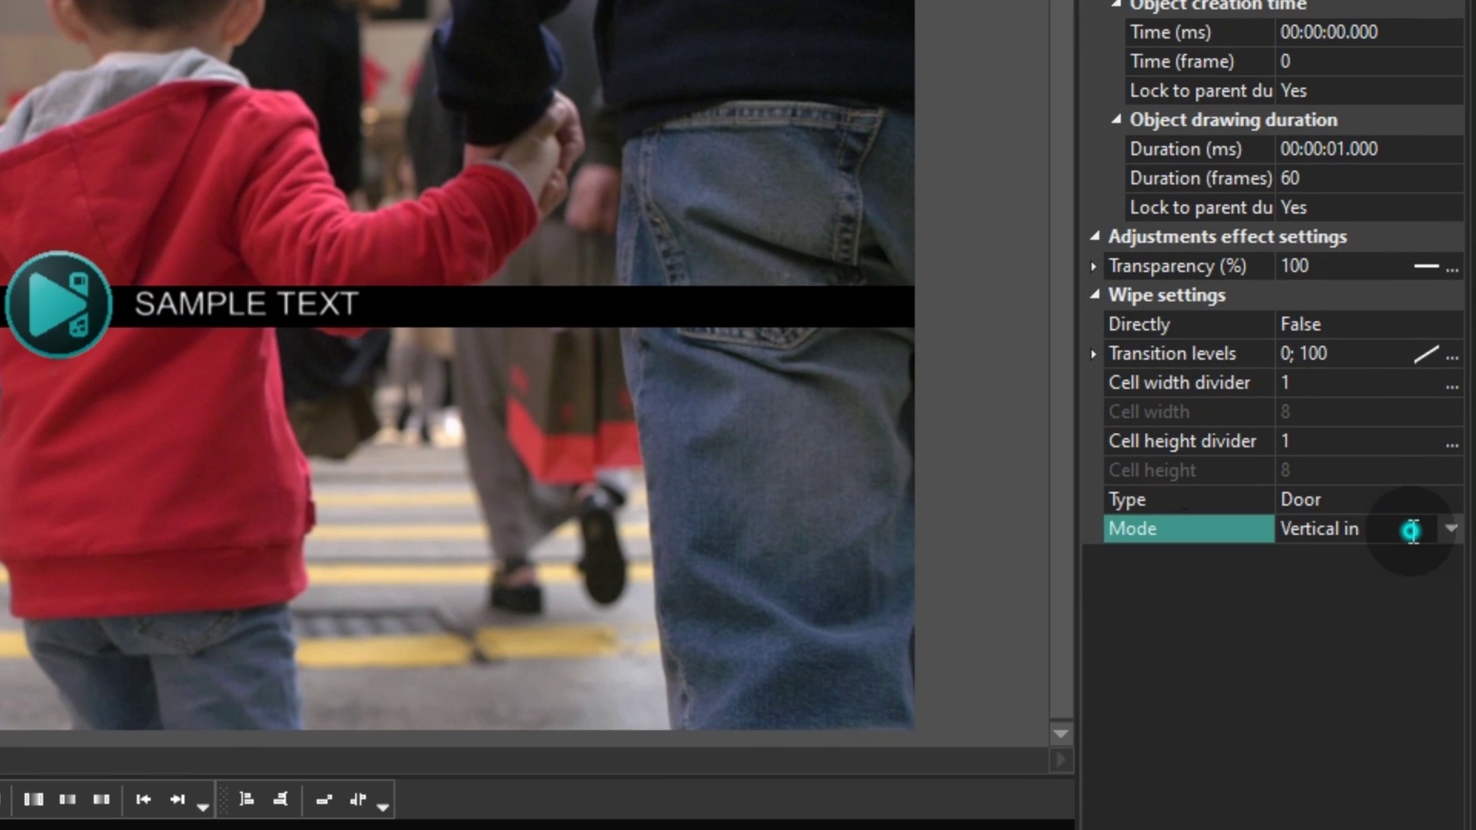
click(1451, 527)
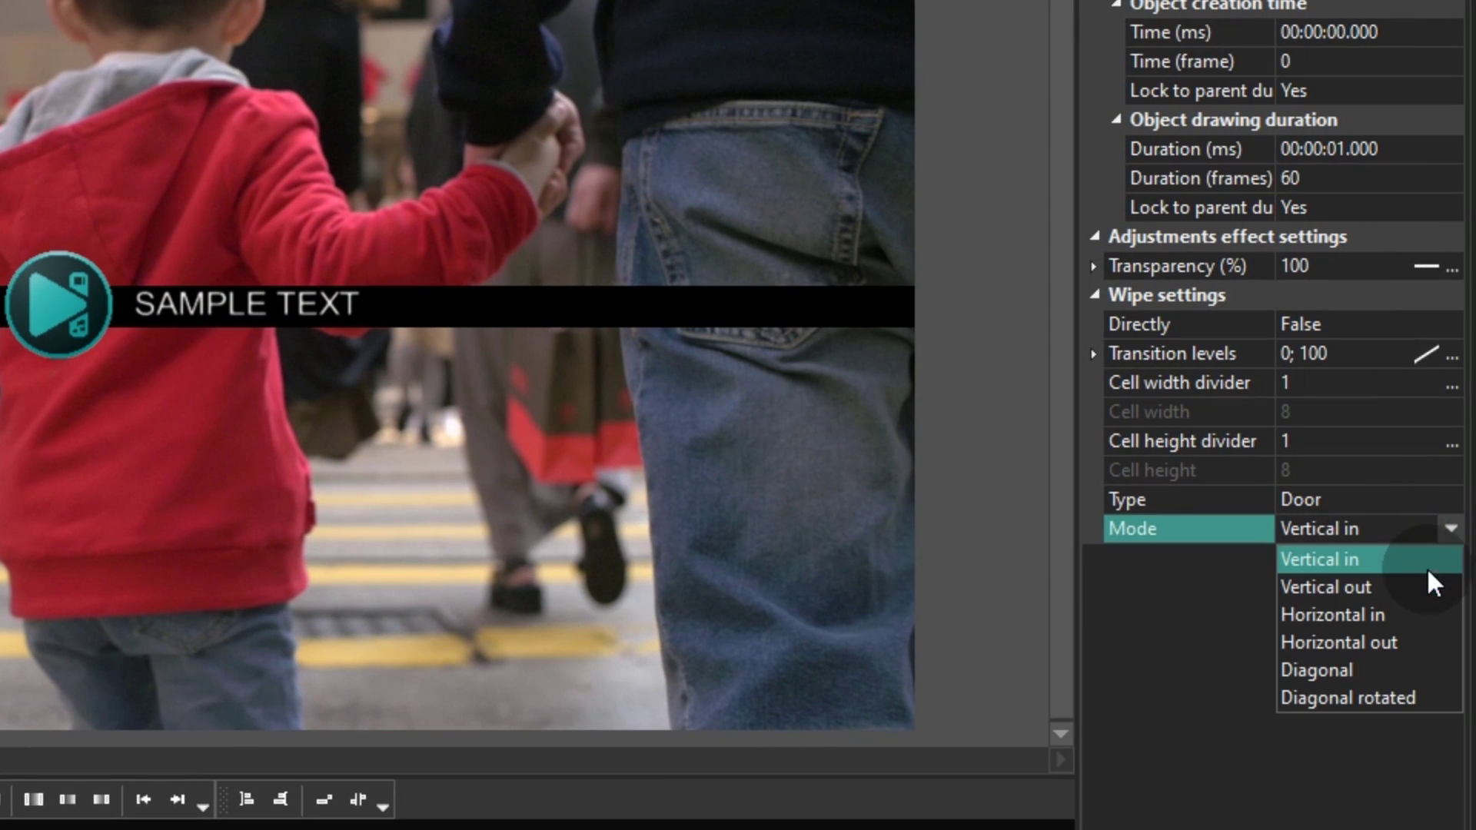
click(1416, 584)
click(1428, 546)
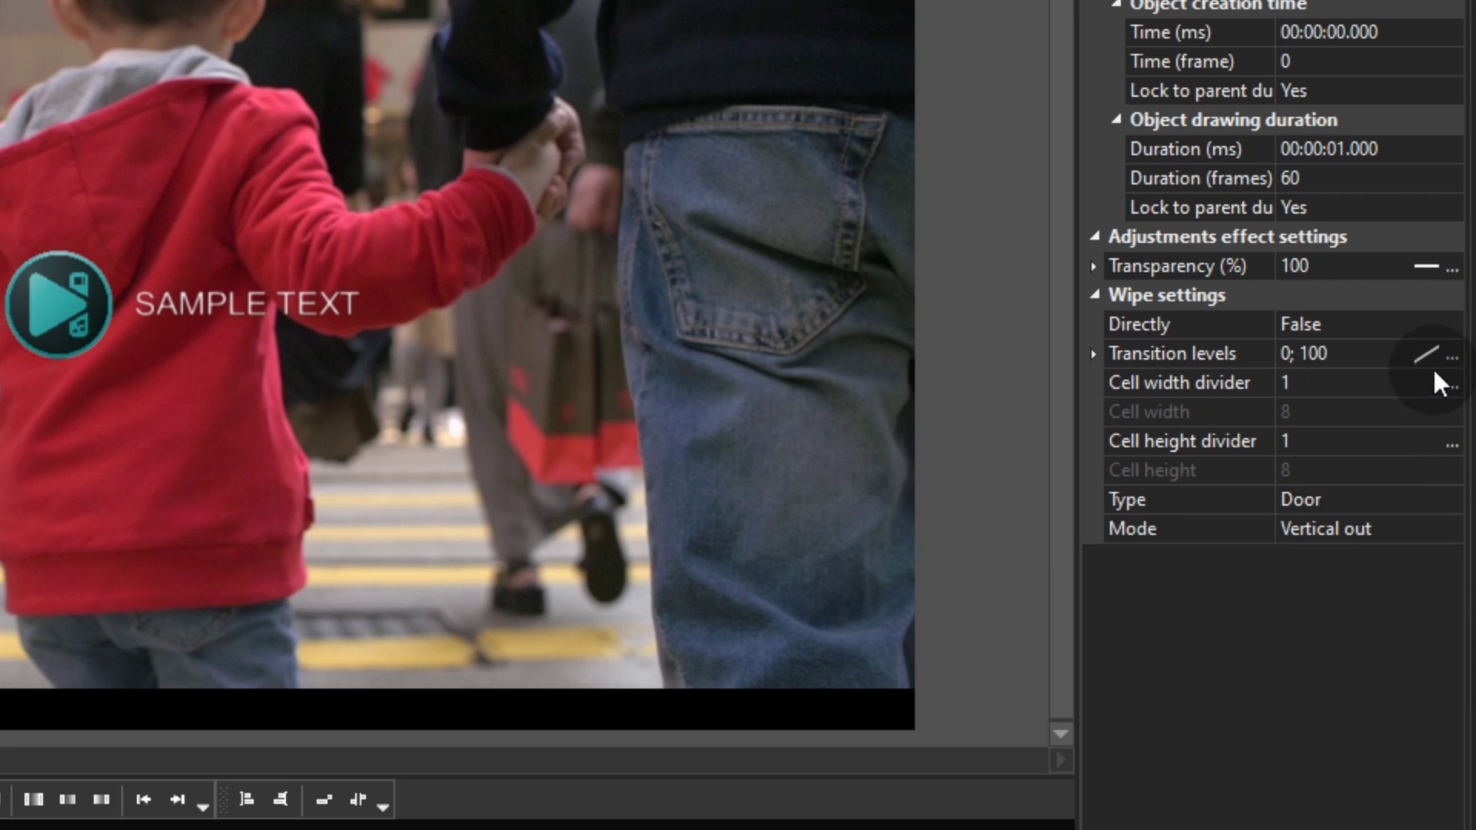
click(1441, 324)
click(1450, 324)
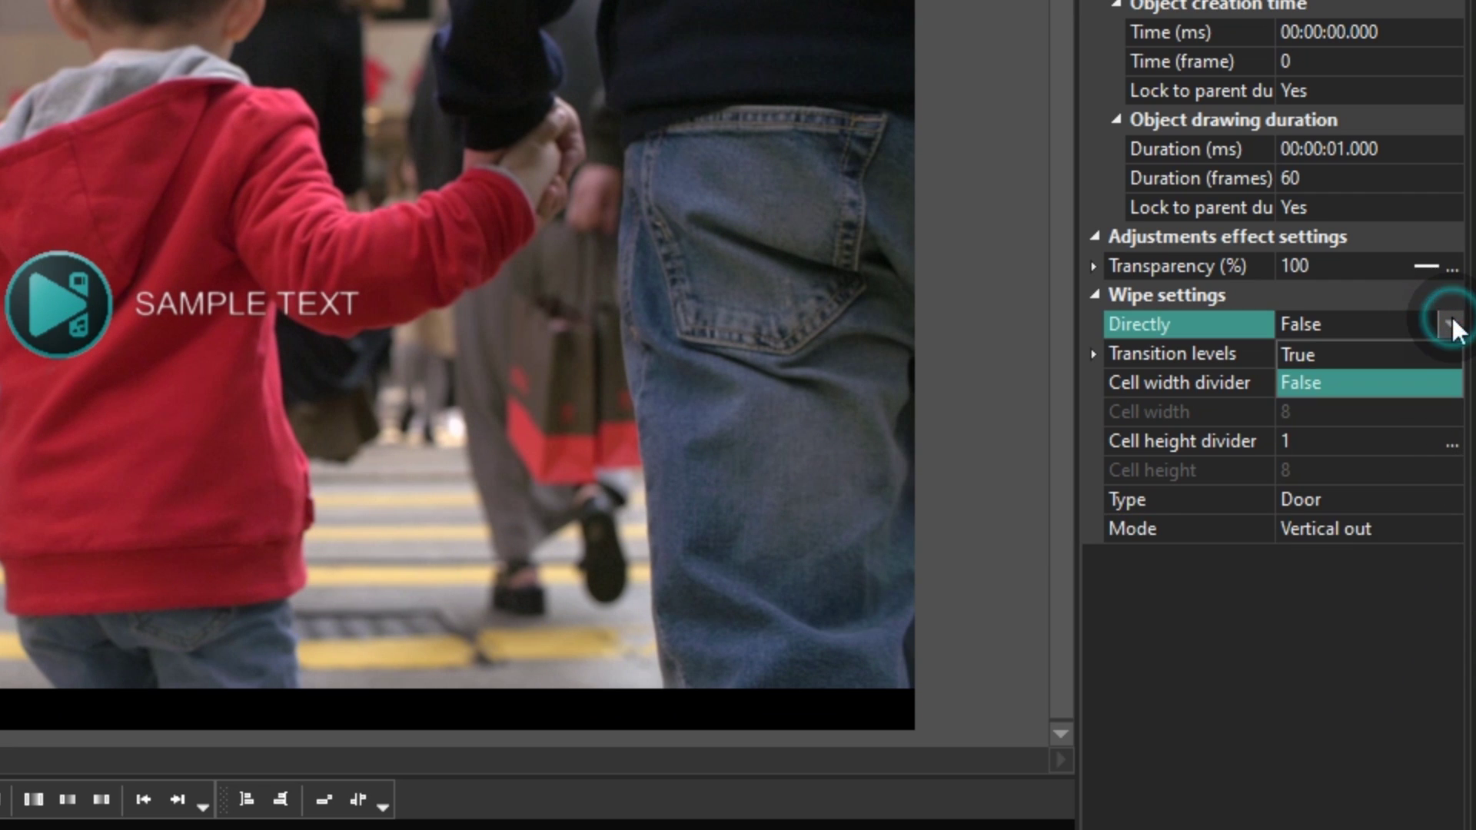
click(1422, 353)
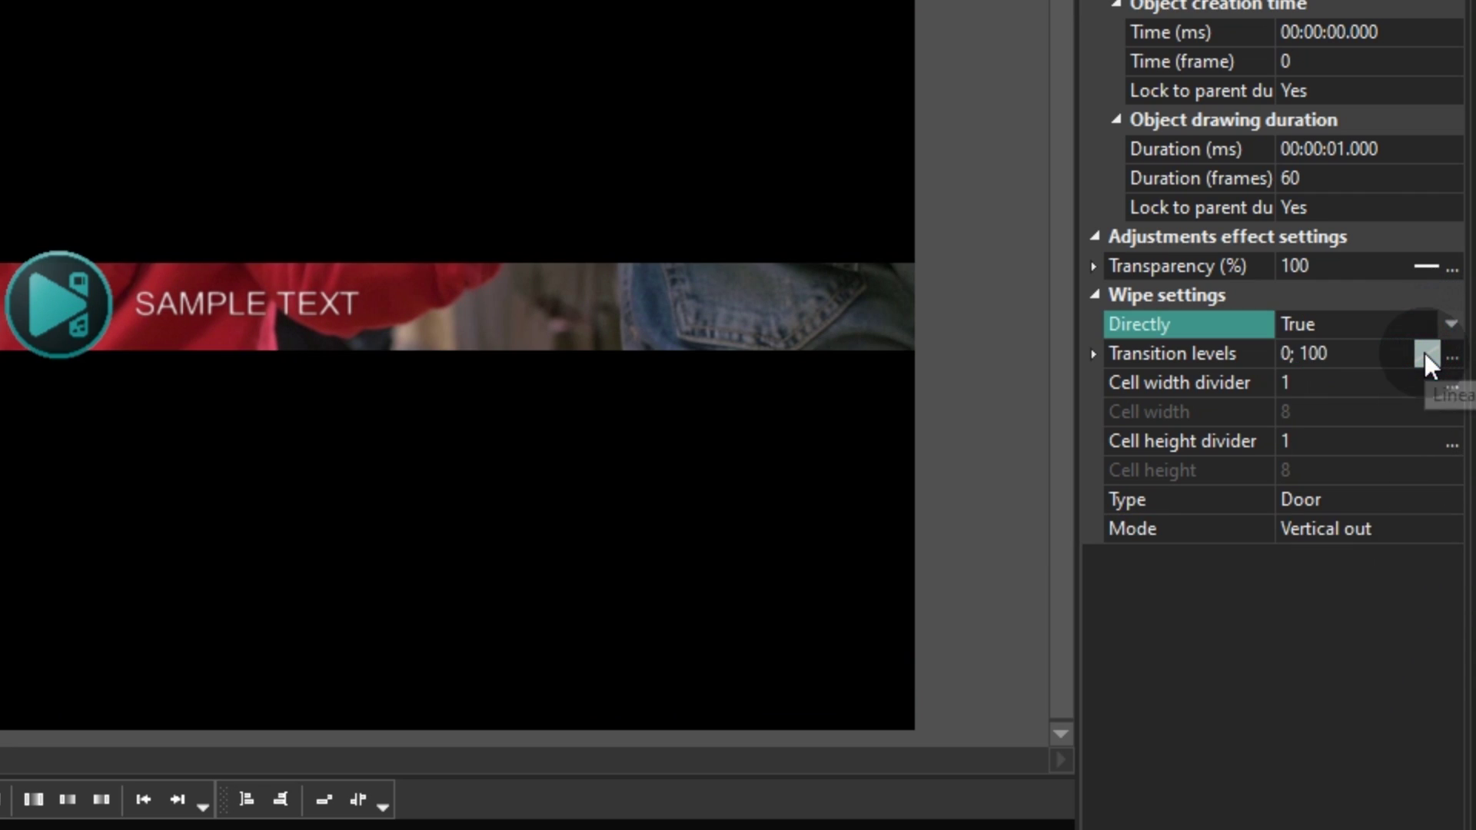